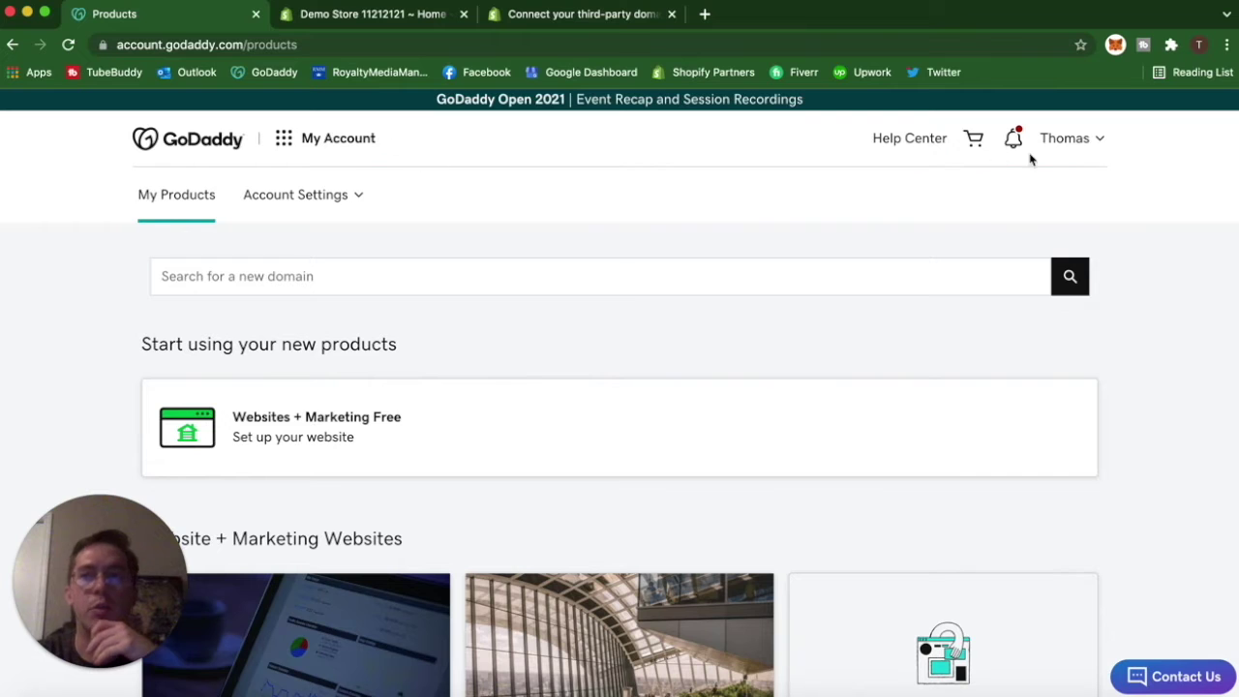
# - Go to the Domains list under All Products and Services and expand it to show more domains
pyautogui.click(1071, 139)
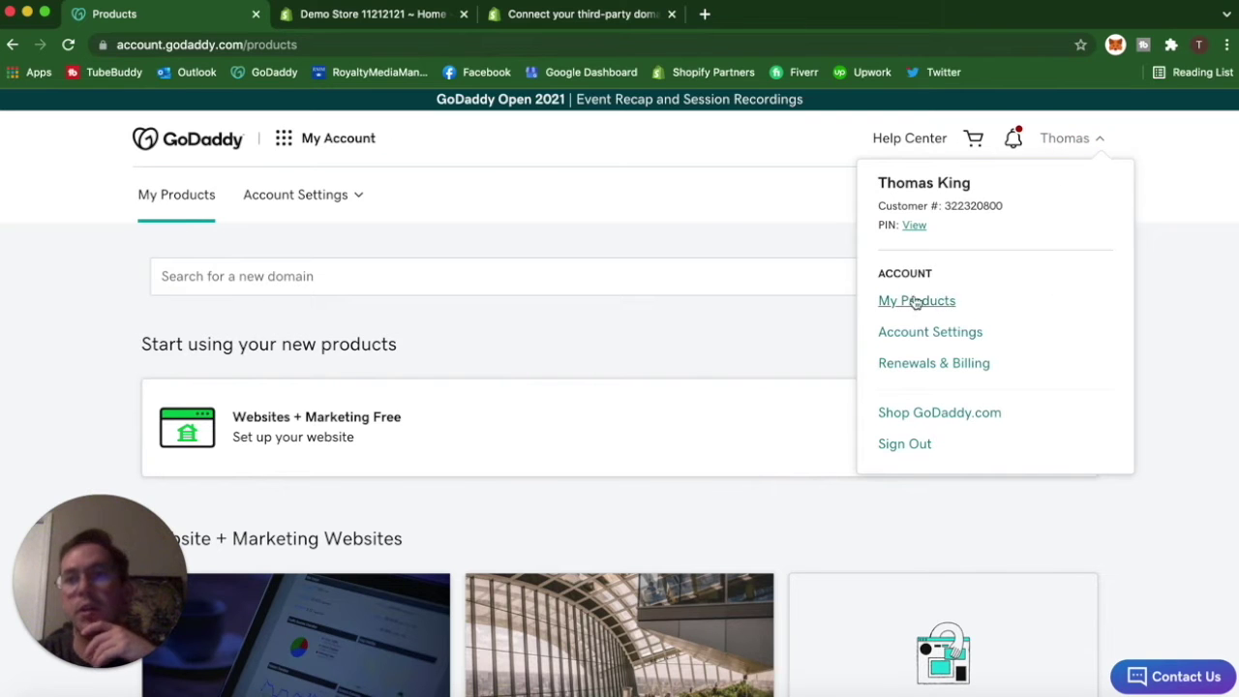
pyautogui.click(662, 350)
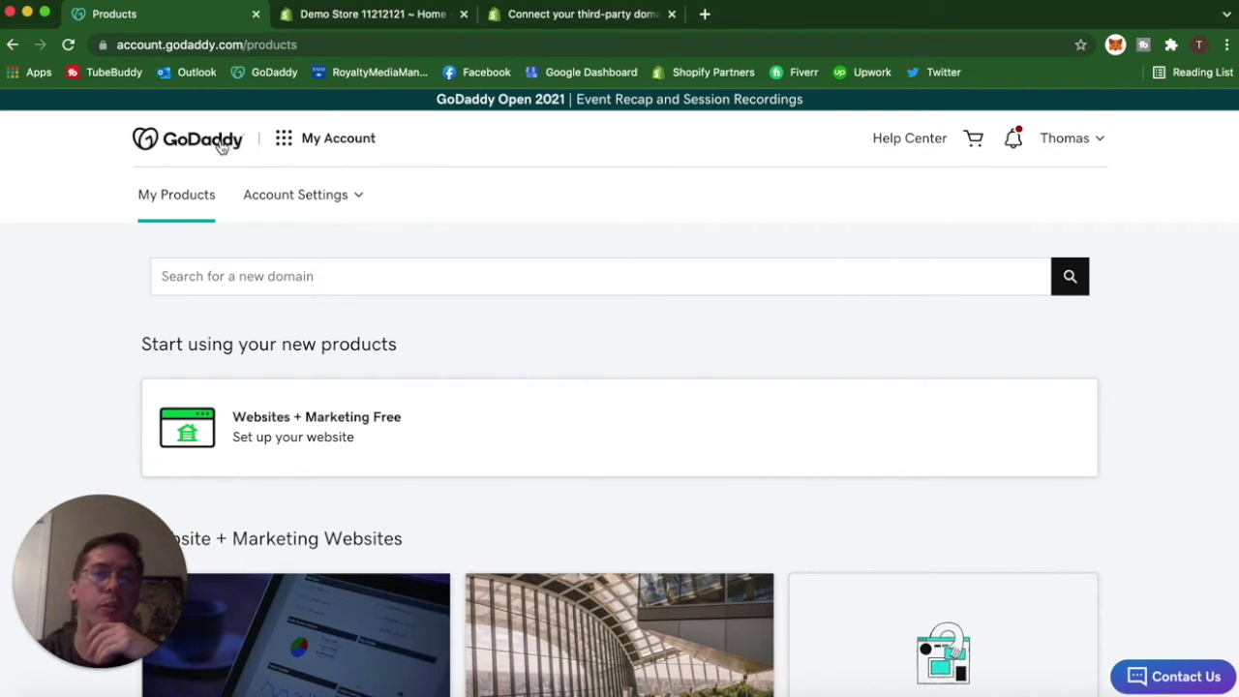
pyautogui.scroll(-8, 547, 291)
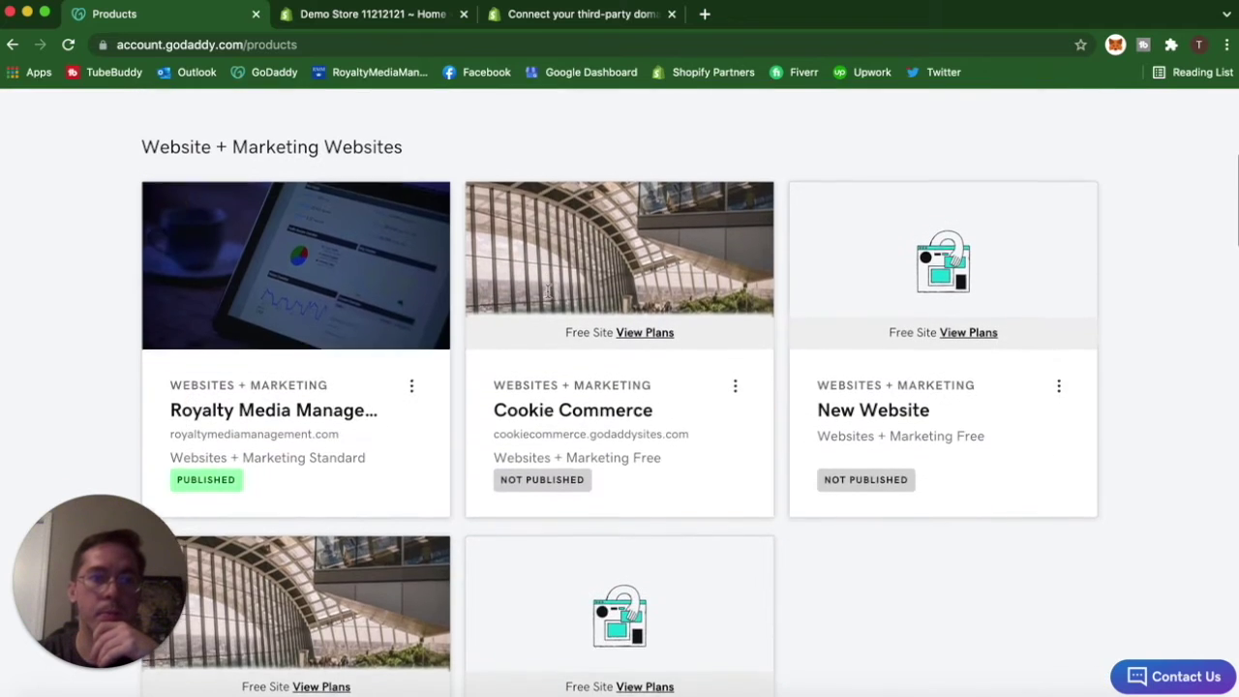
pyautogui.scroll(-10, 547, 297)
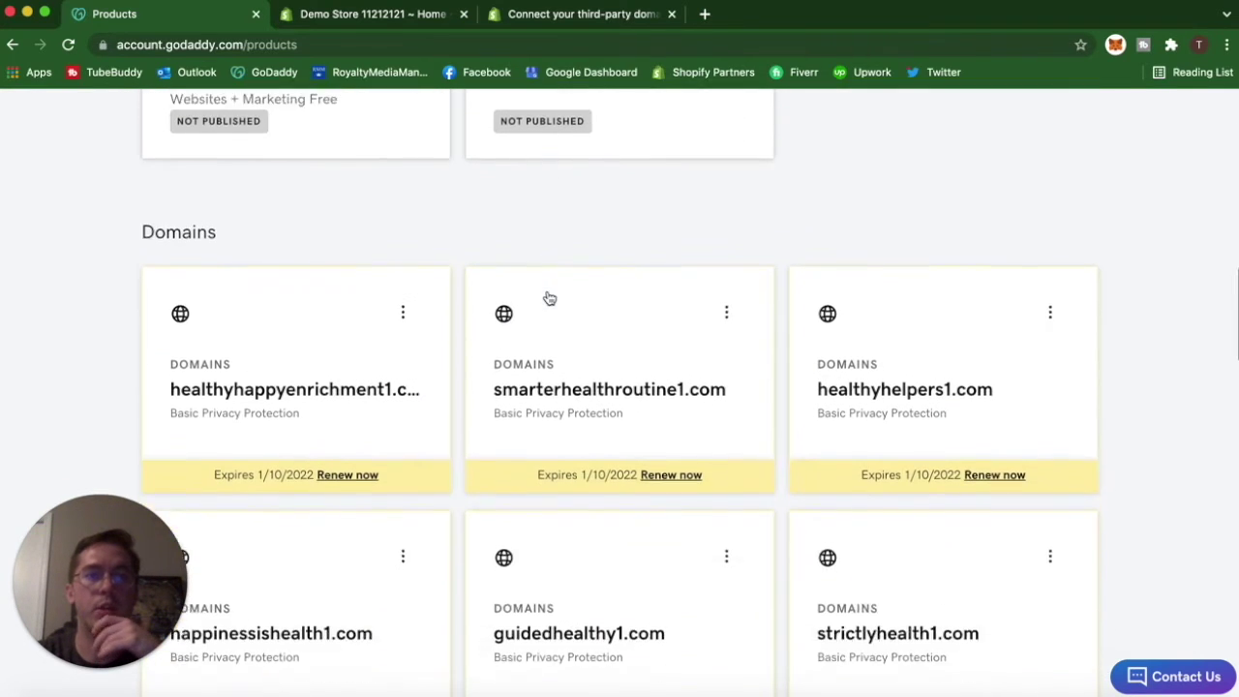
pyautogui.scroll(-5, 548, 296)
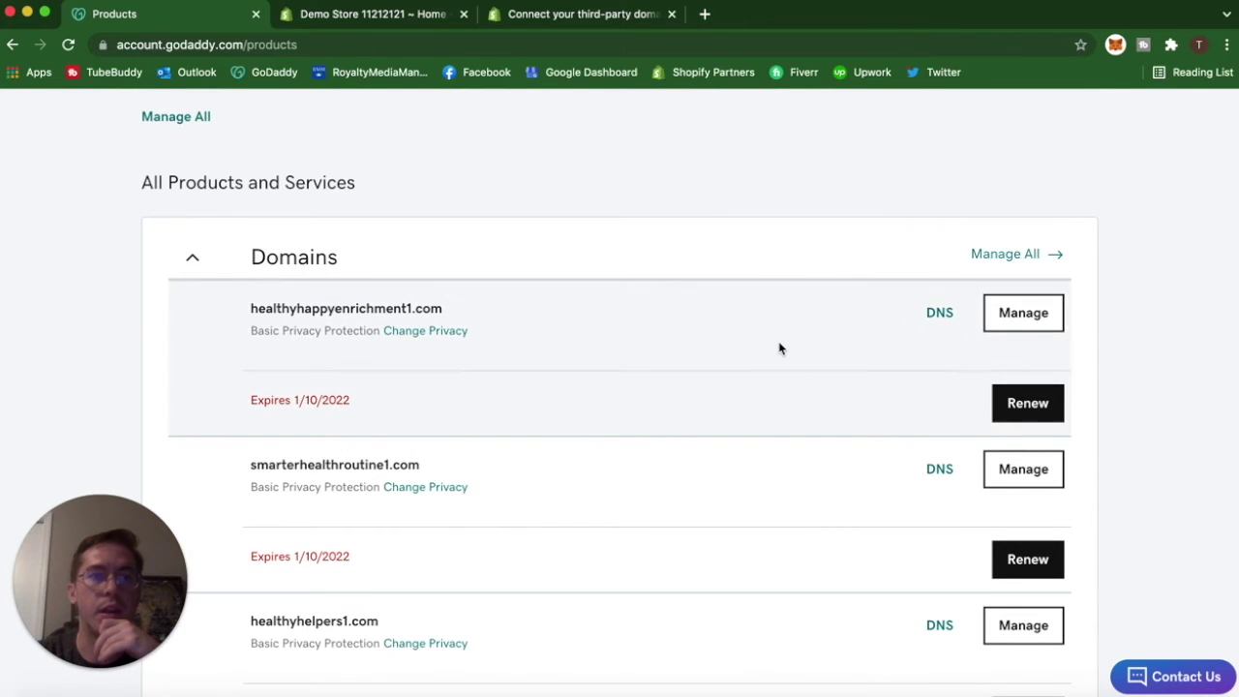
pyautogui.scroll(3, 777, 349)
pyautogui.scroll(-4, 780, 349)
pyautogui.scroll(-20, 780, 349)
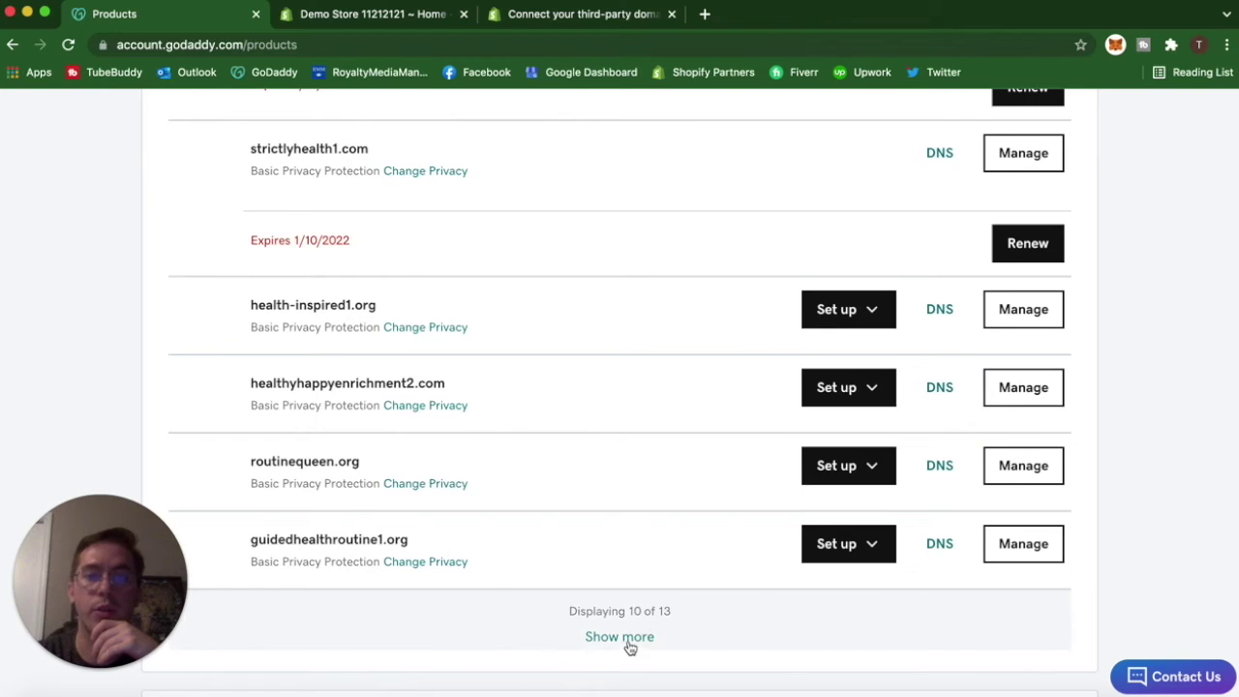
pyautogui.click(629, 645)
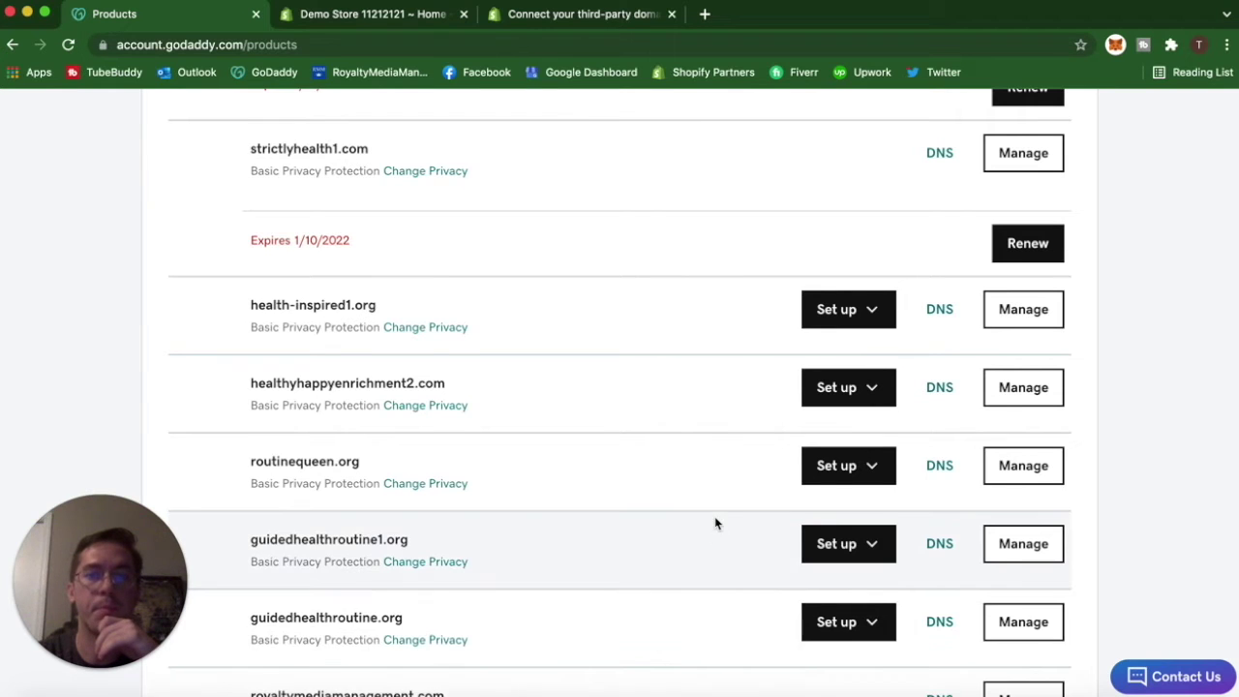
# - Open the DNS management page for cookiecommerce.com and copy the domain name
pyautogui.scroll(-4, 716, 524)
pyautogui.scroll(20, 717, 524)
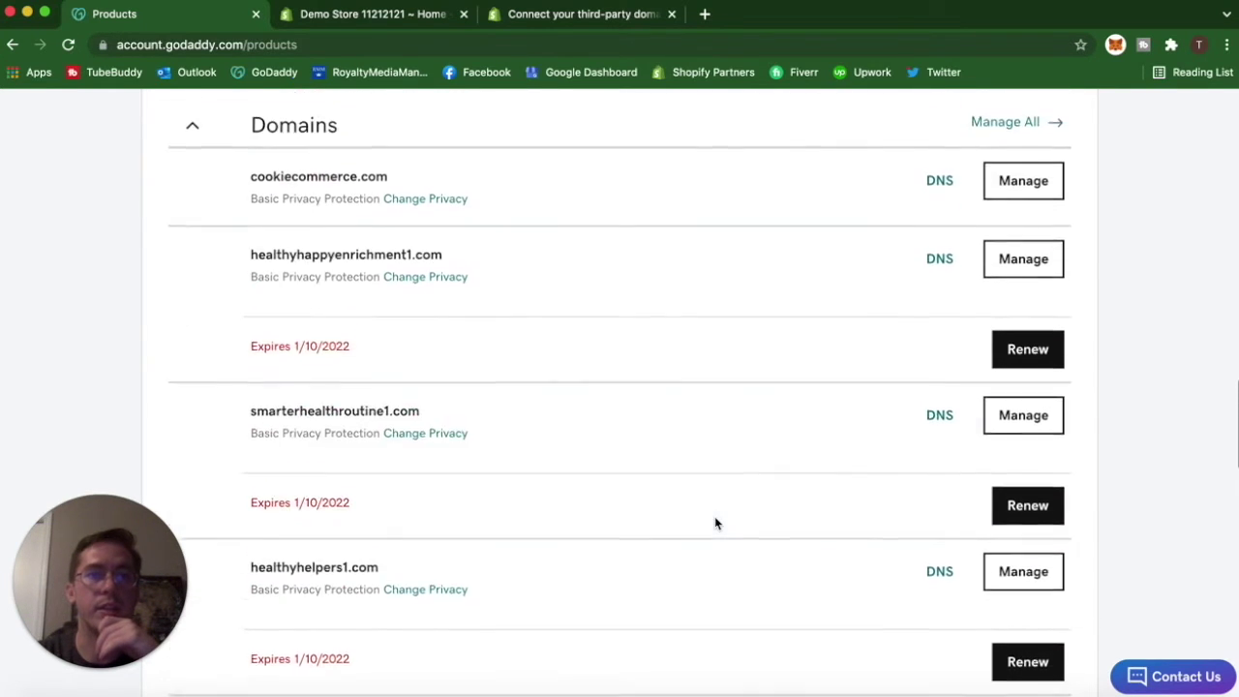
pyautogui.scroll(3, 715, 524)
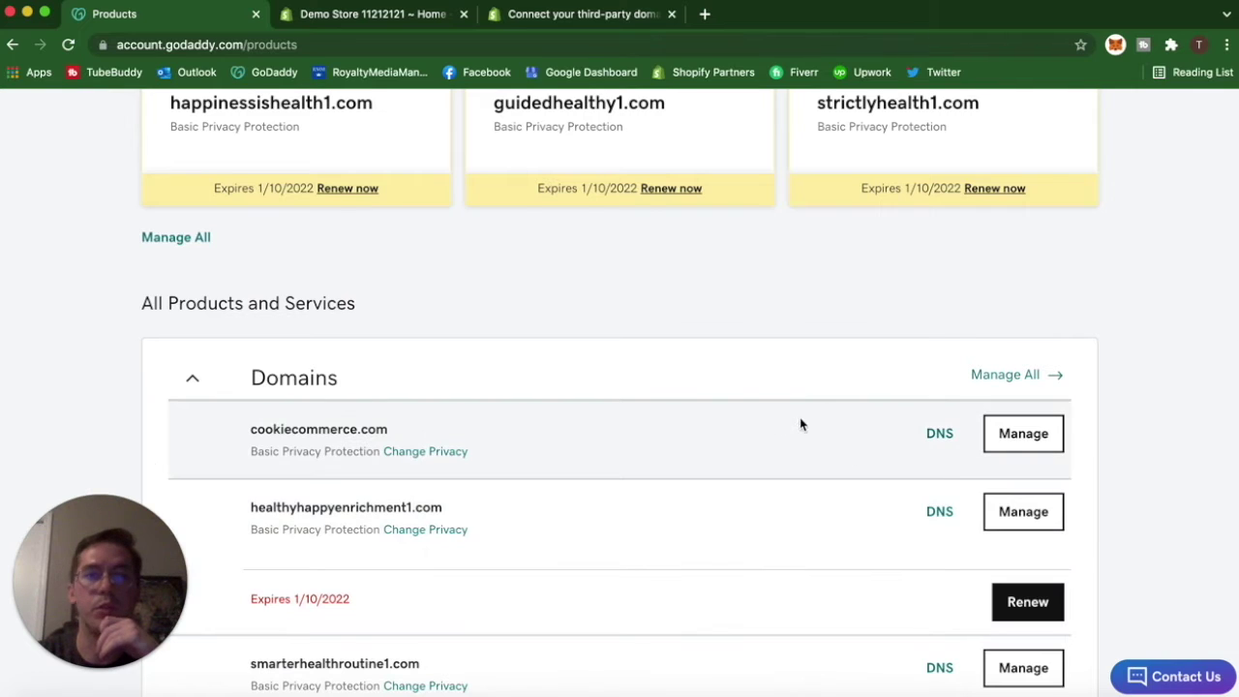
pyautogui.click(945, 438)
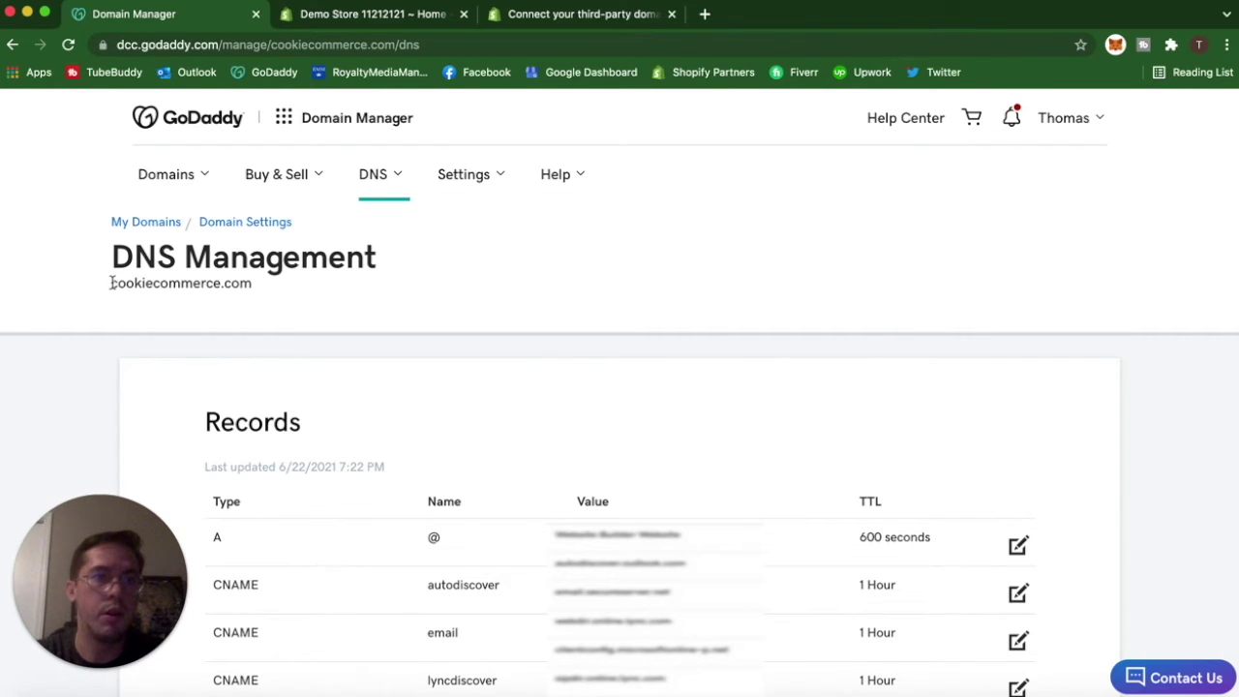
pyautogui.moveTo(111, 283); pyautogui.dragTo(249, 282)
pyautogui.press('super+c')
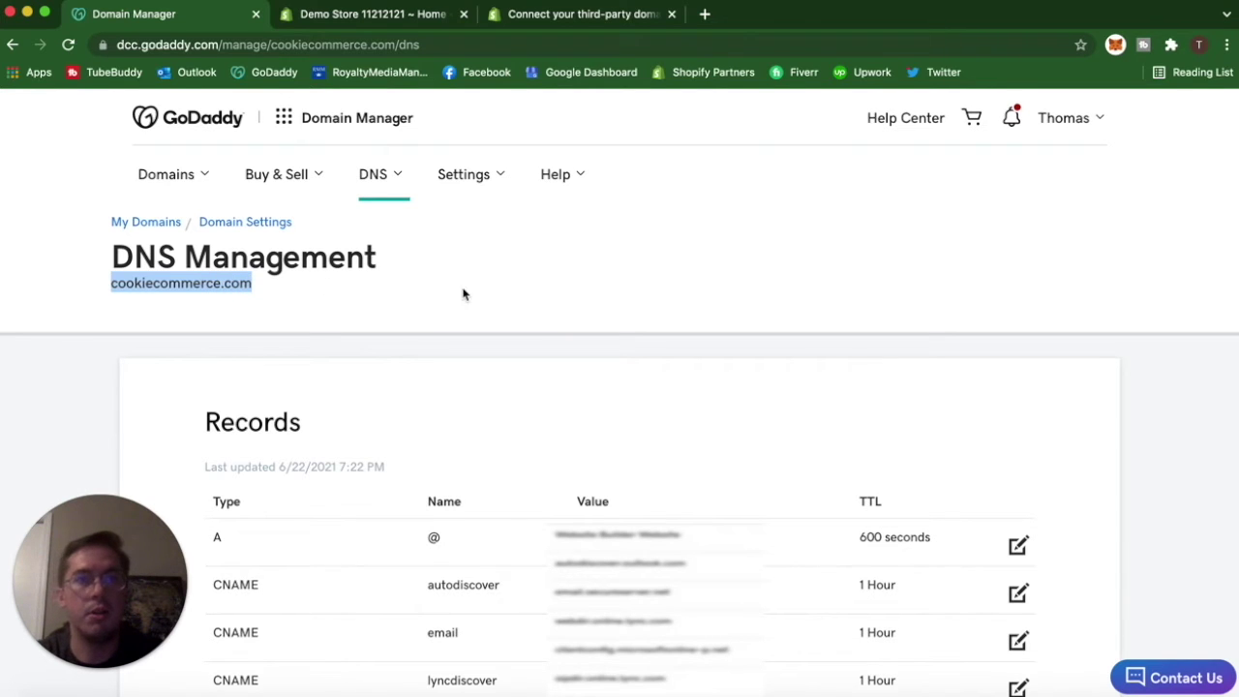
# - Switch to the Shopify admin and open the Domains settings of the online store
pyautogui.click(386, 18)
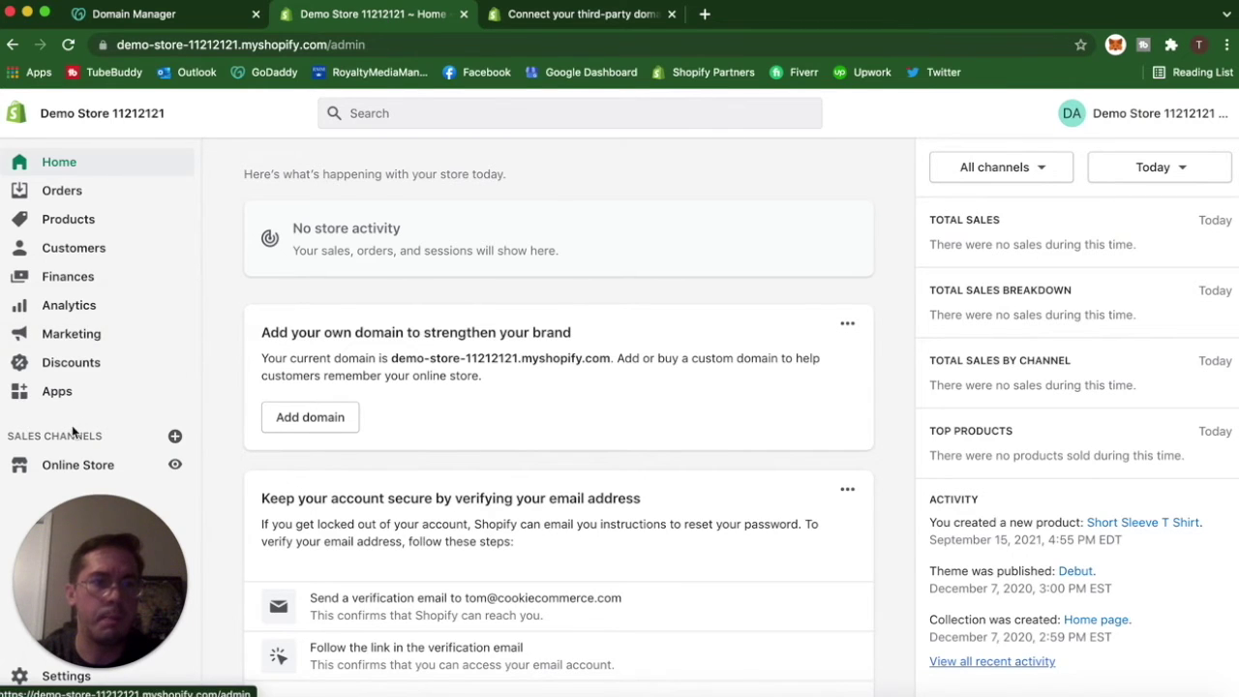
pyautogui.click(69, 466)
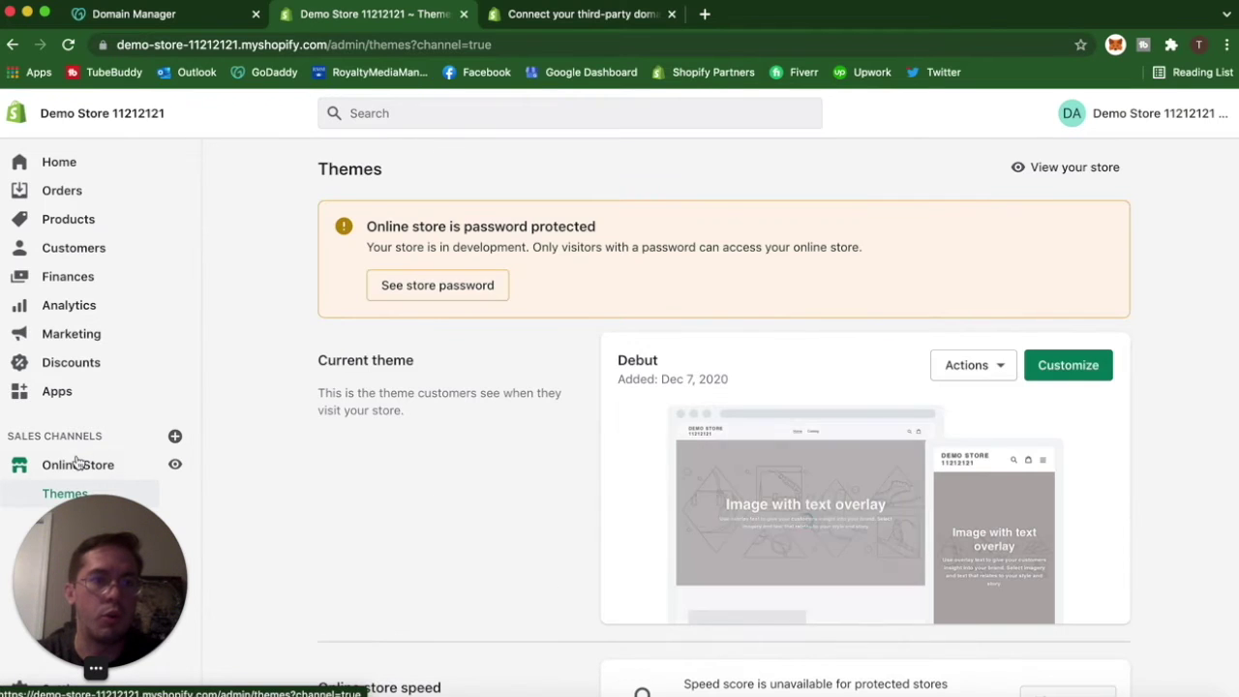
pyautogui.moveTo(100, 566); pyautogui.dragTo(305, 565)
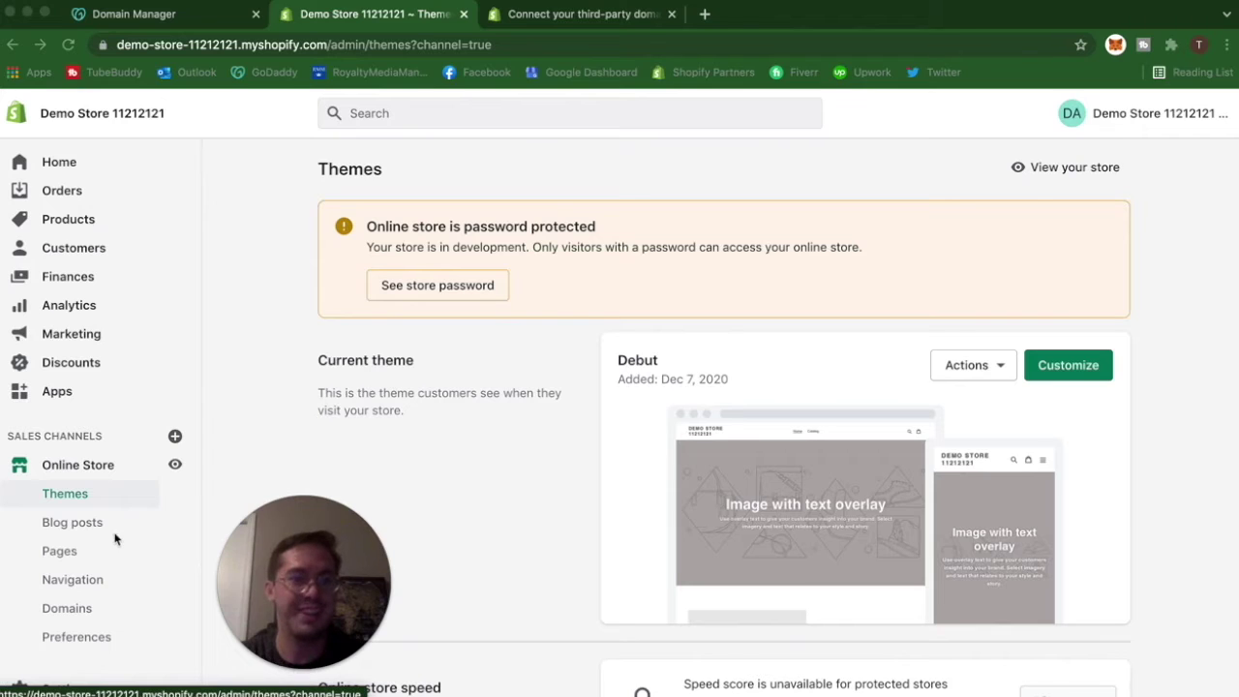
pyautogui.click(76, 609)
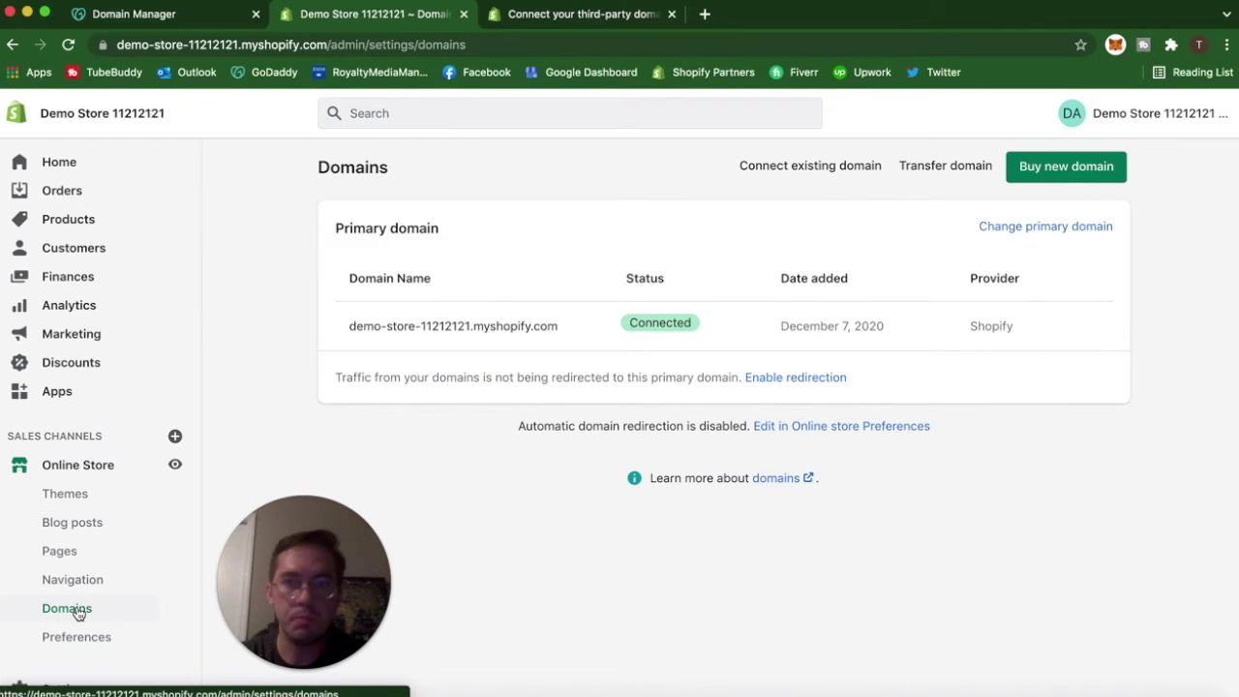
pyautogui.moveTo(281, 557); pyautogui.dragTo(74, 567)
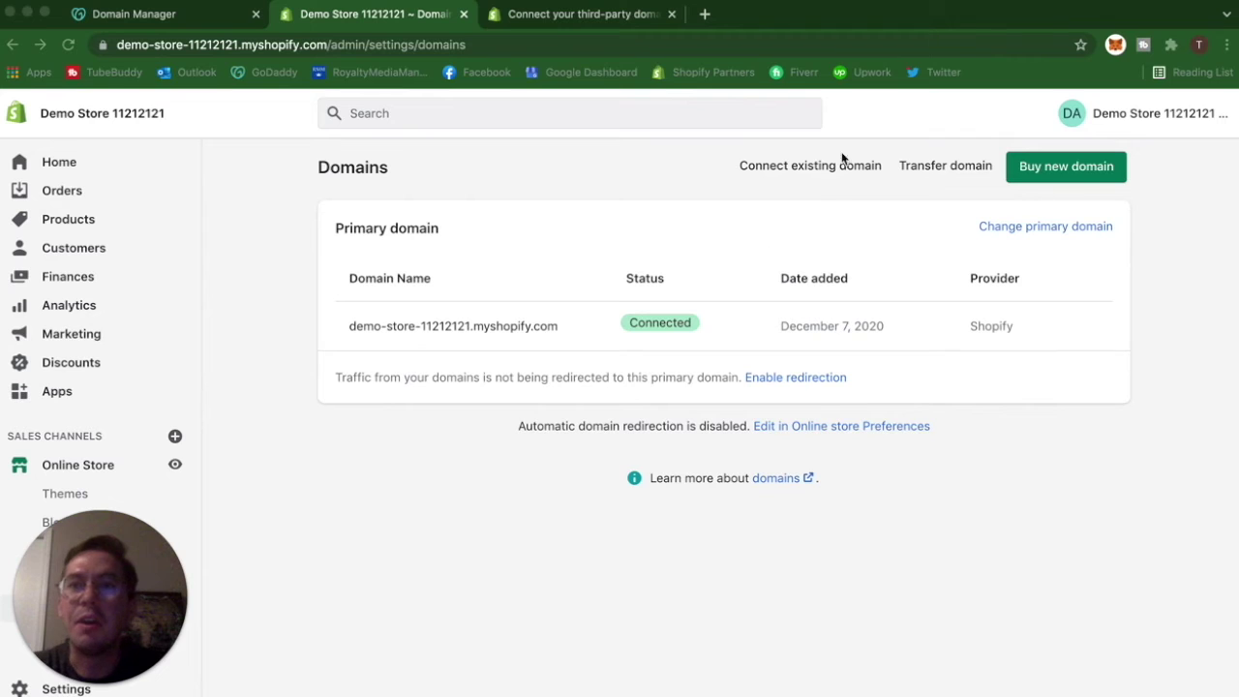
# - Start connecting an existing domain, enter cookiecommerce.com as the domain and continue to the connection instructions
pyautogui.click(833, 186)
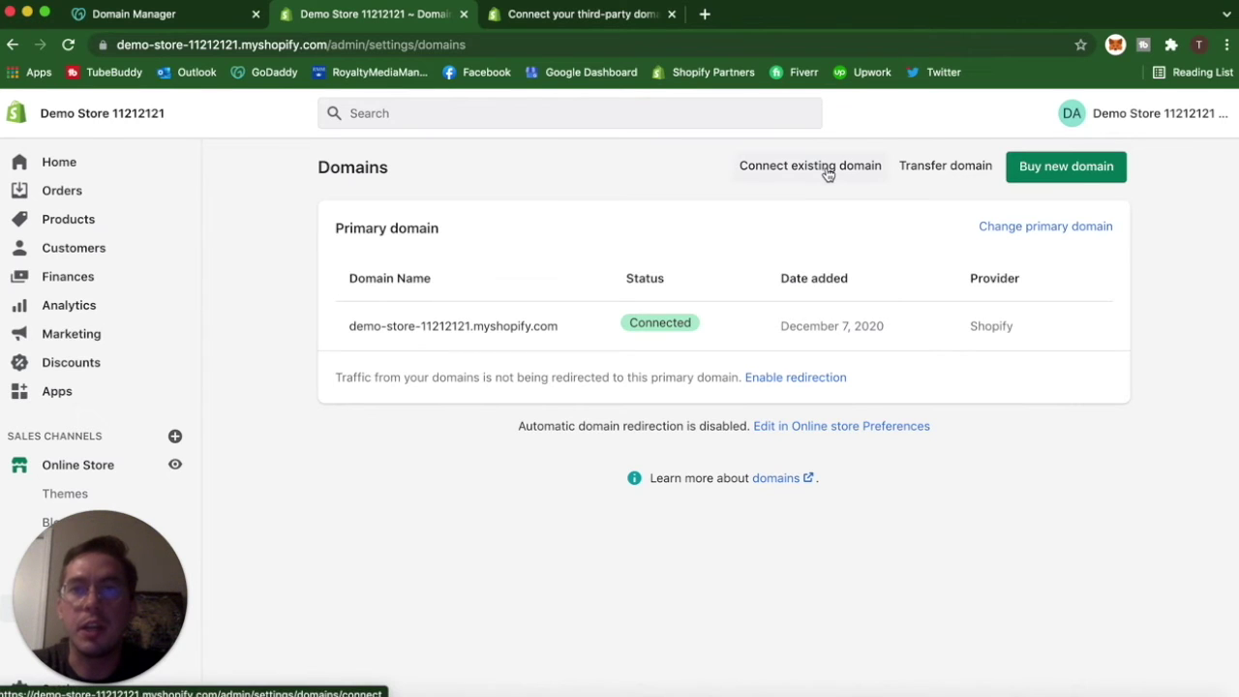
pyautogui.click(825, 171)
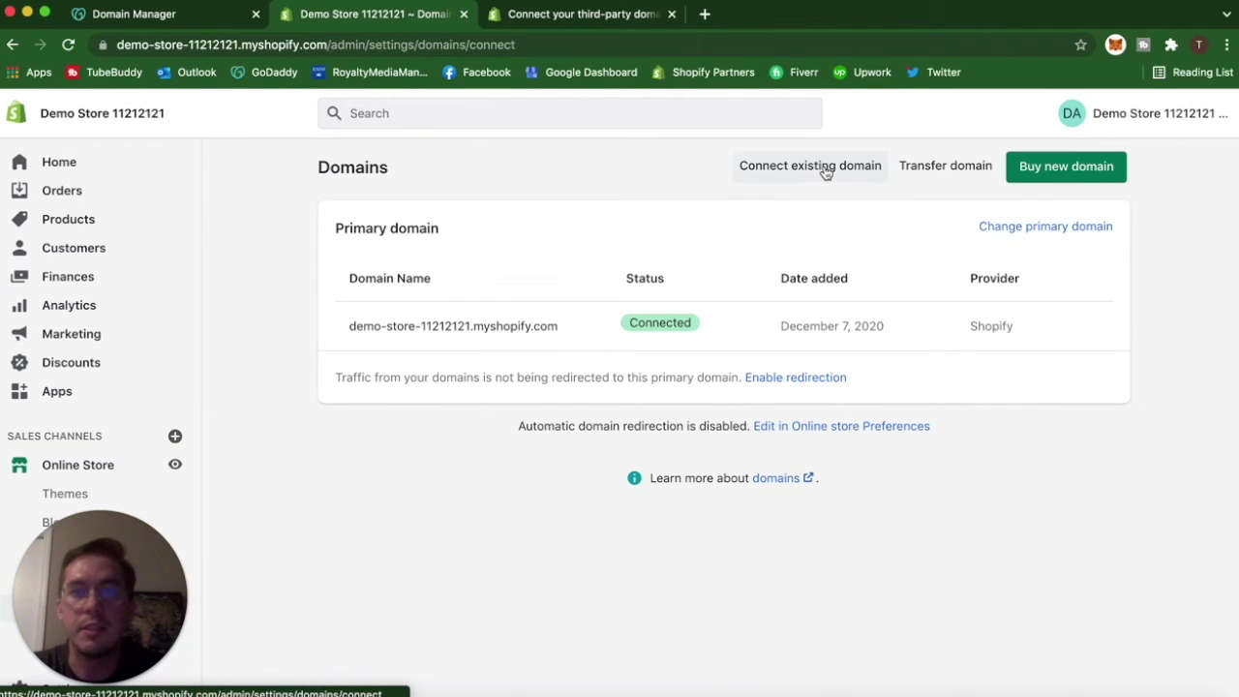
pyautogui.click(670, 272)
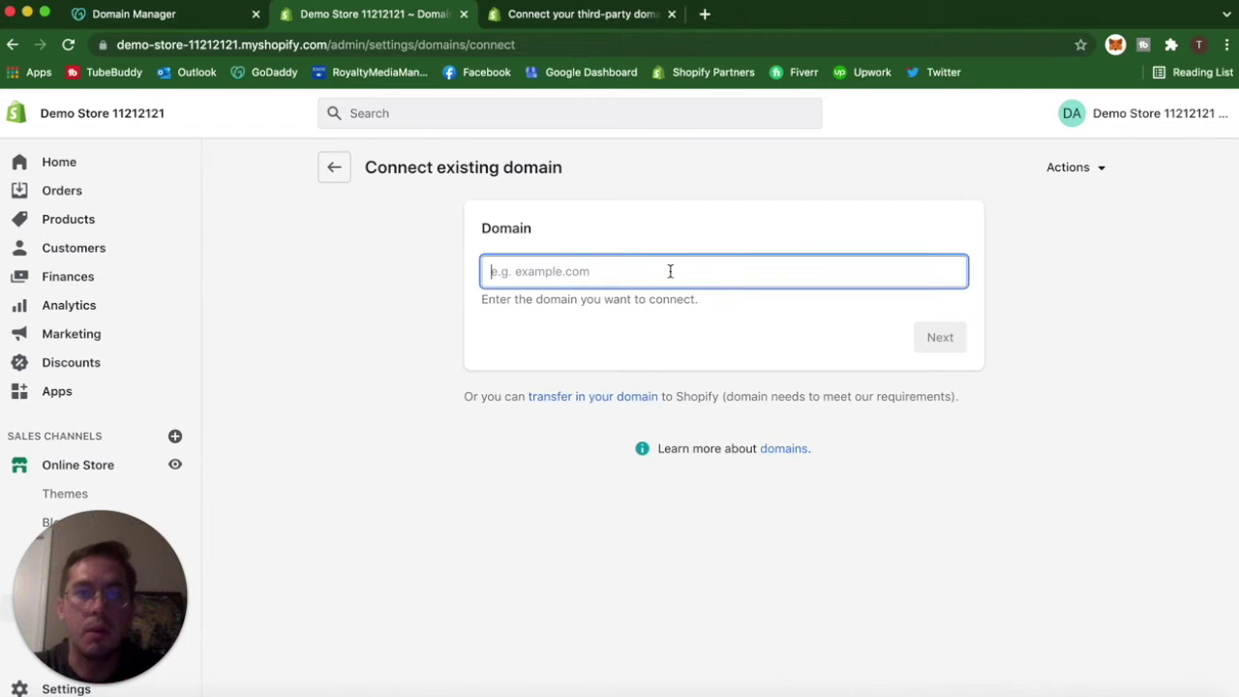
pyautogui.press('super+v')
pyautogui.click(938, 339)
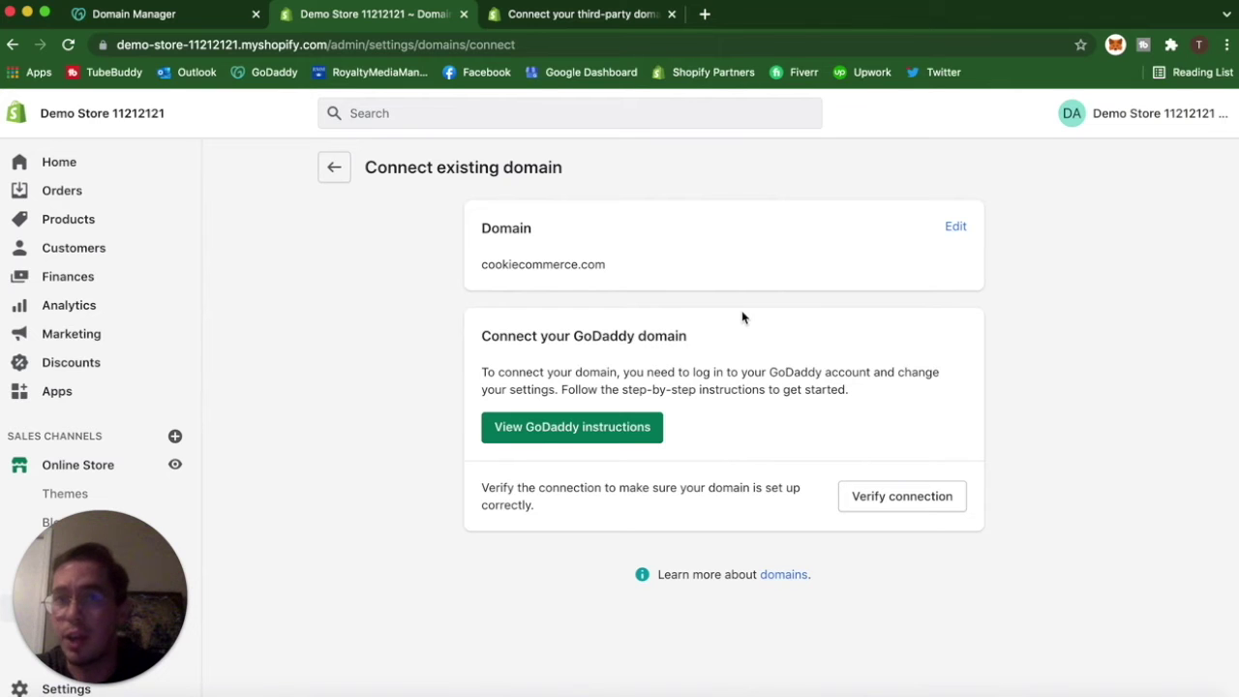
# - Copy the Shopify IP address 23.227.38.65 for the A record from the Shopify help article
pyautogui.click(616, 19)
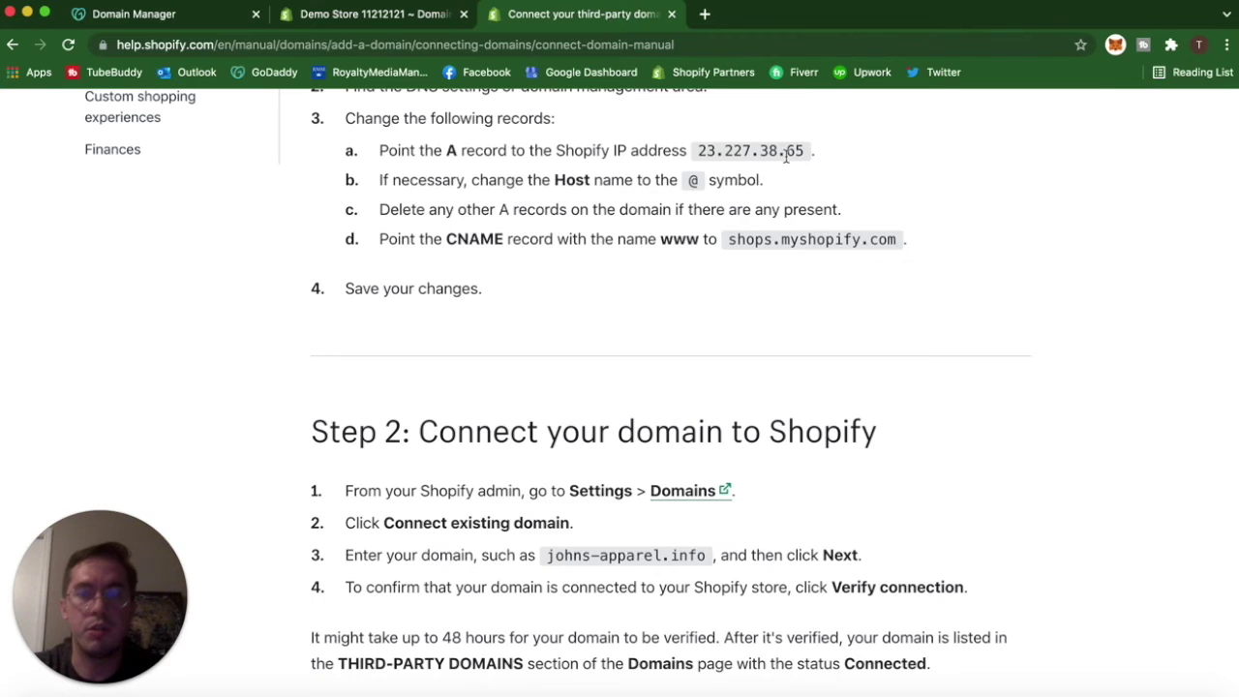
pyautogui.scroll(-1, 786, 155)
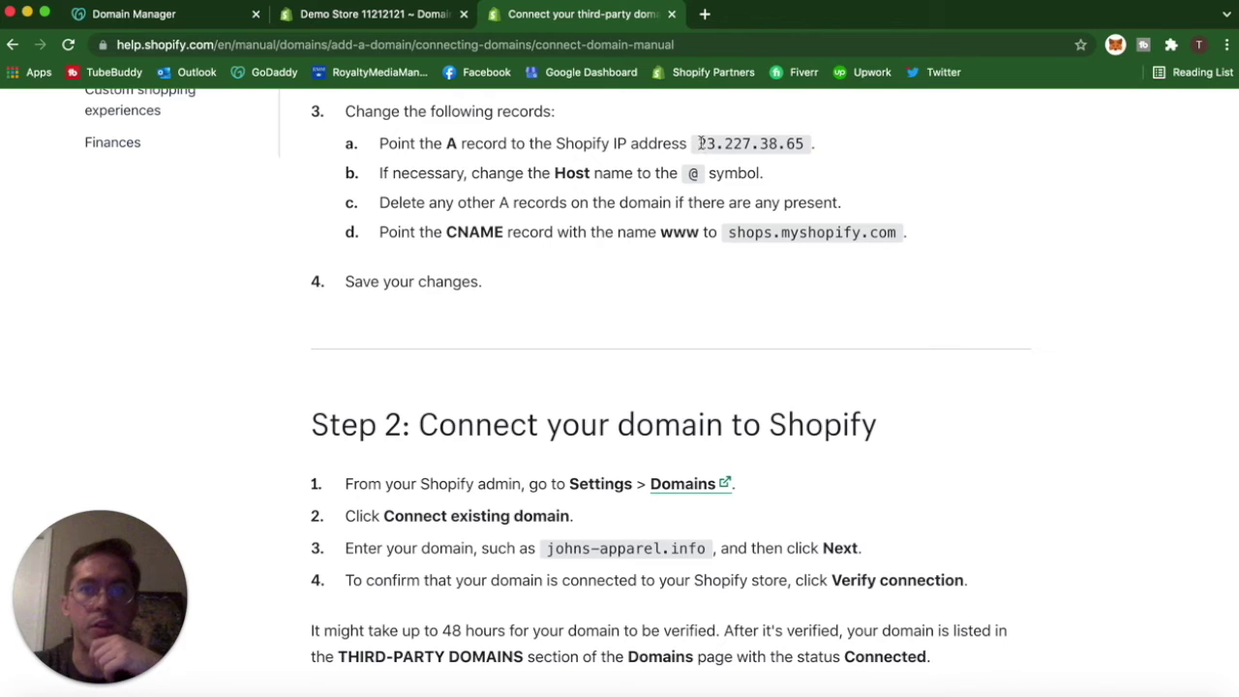
pyautogui.moveTo(698, 143); pyautogui.dragTo(806, 150)
pyautogui.press('super+c')
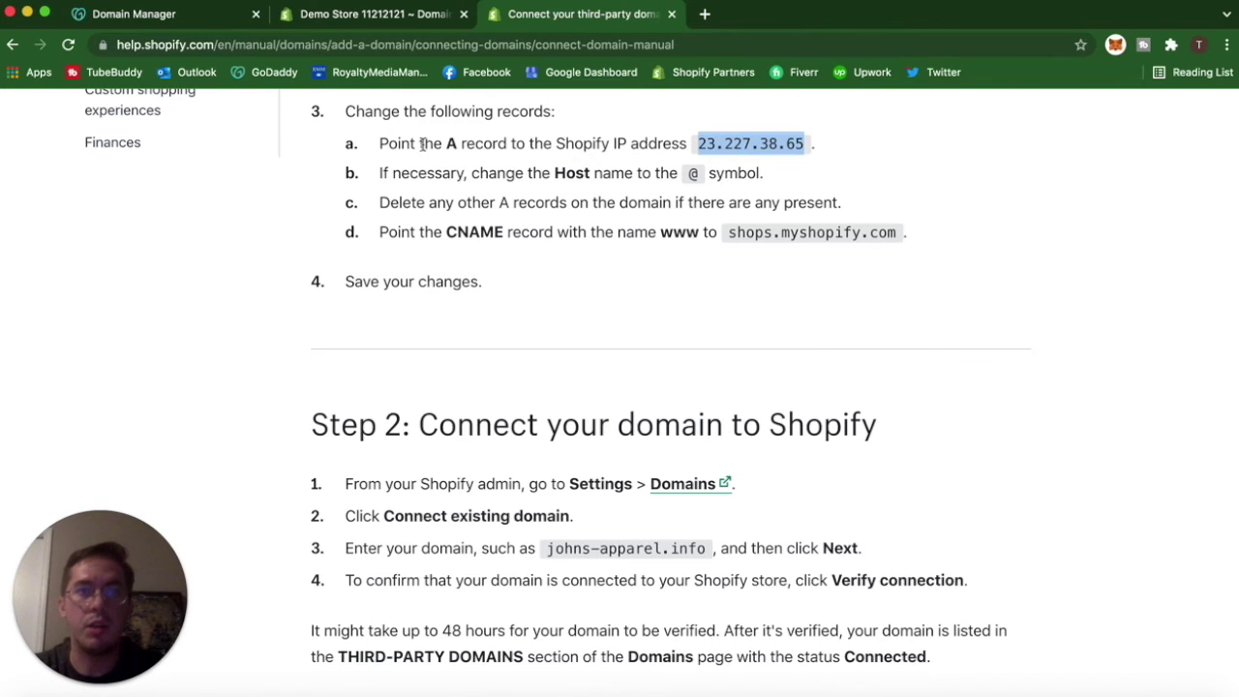
# - In GoDaddy's DNS records for cookiecommerce.com, point the @ A record to 23.227.38.65 and save it
pyautogui.click(201, 18)
pyautogui.scroll(-2, 572, 420)
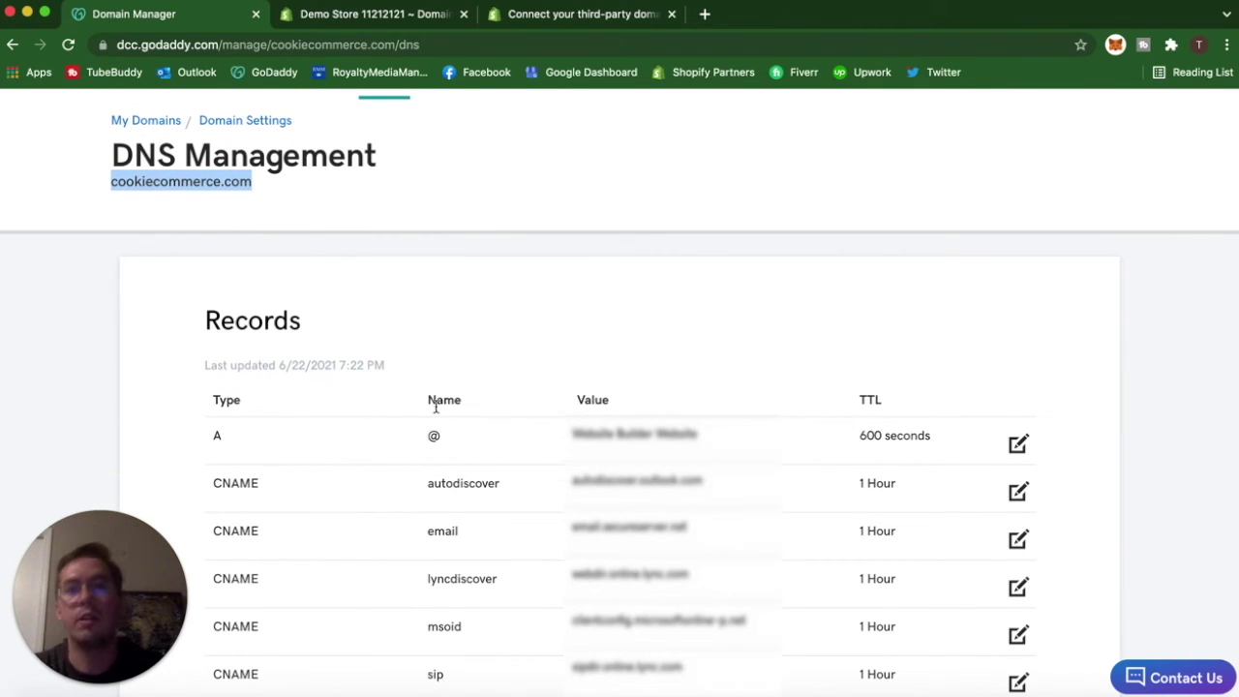
pyautogui.click(1020, 445)
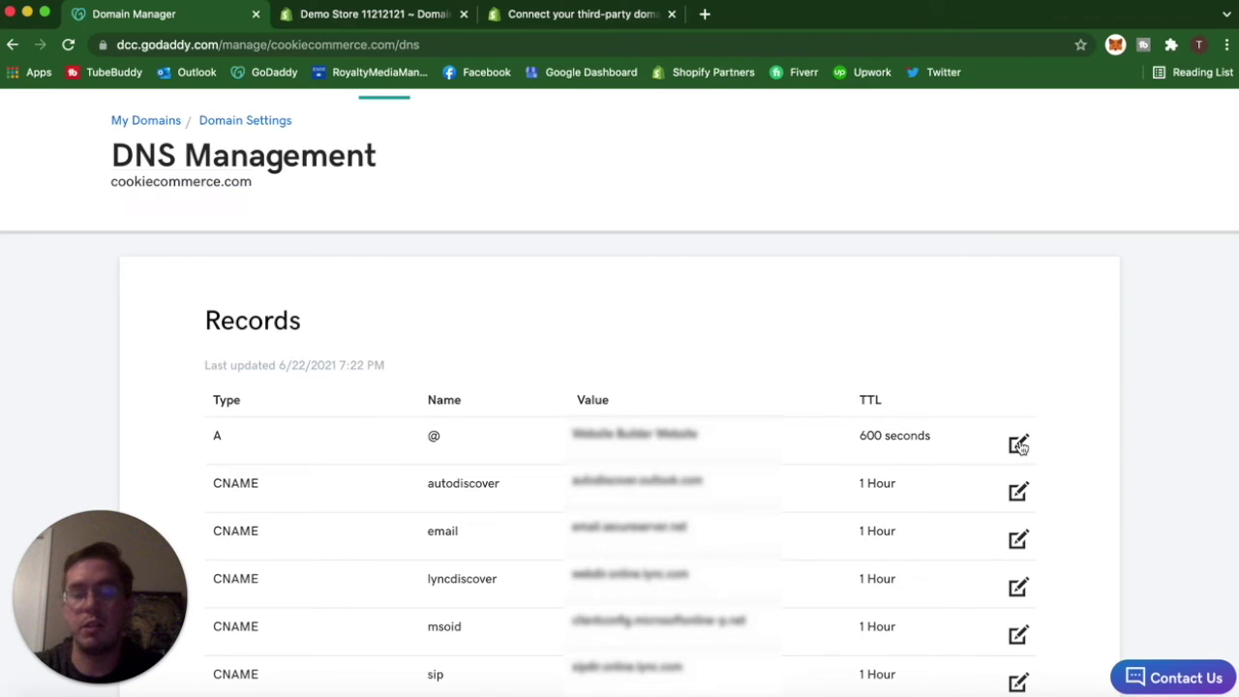
pyautogui.click(581, 525)
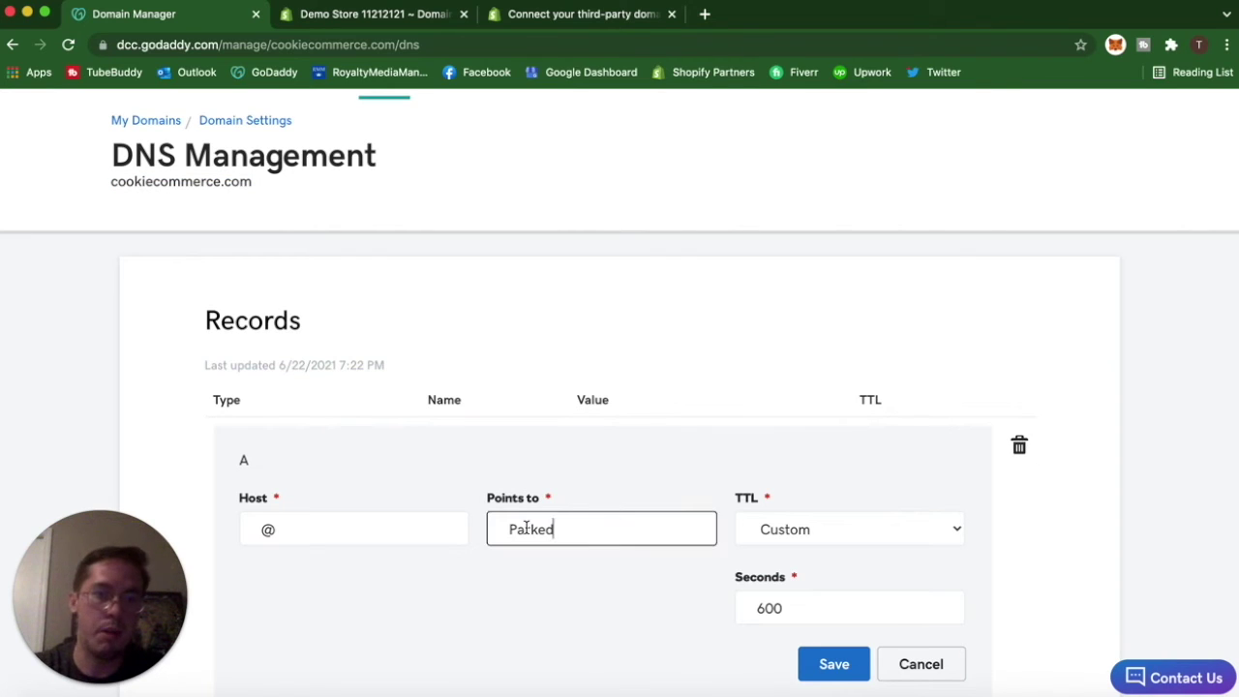
pyautogui.doubleClick(524, 528)
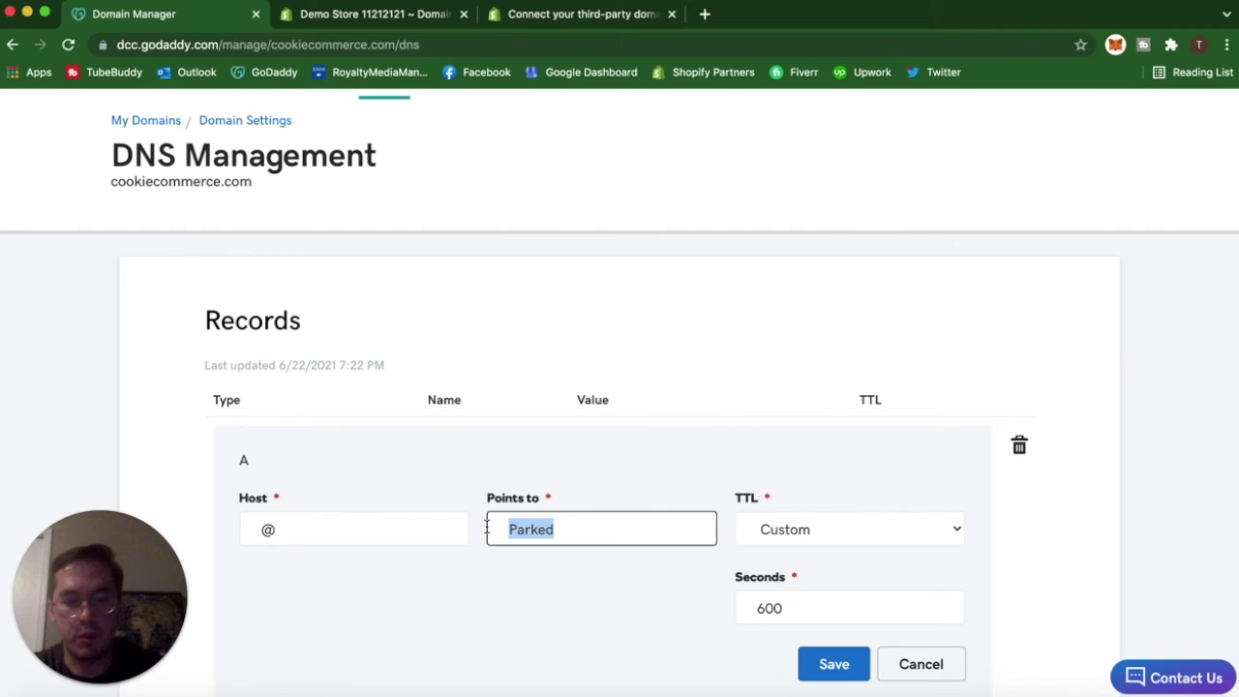
pyautogui.press('super+v')
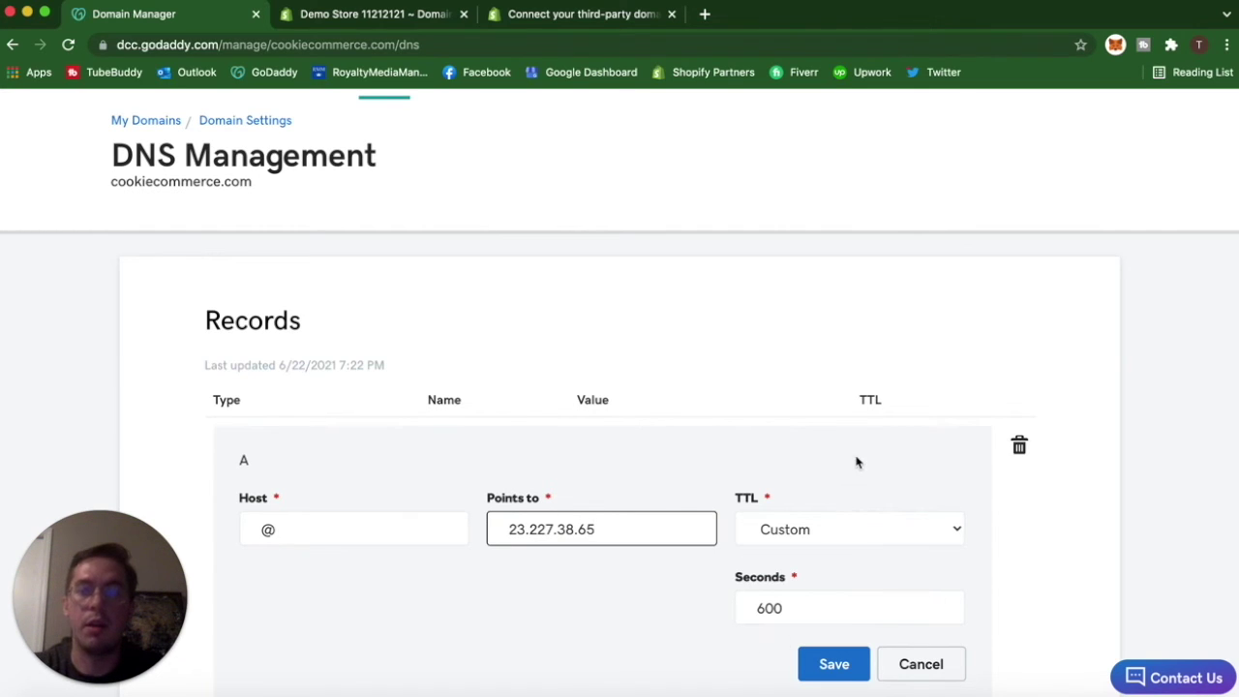
pyautogui.click(833, 666)
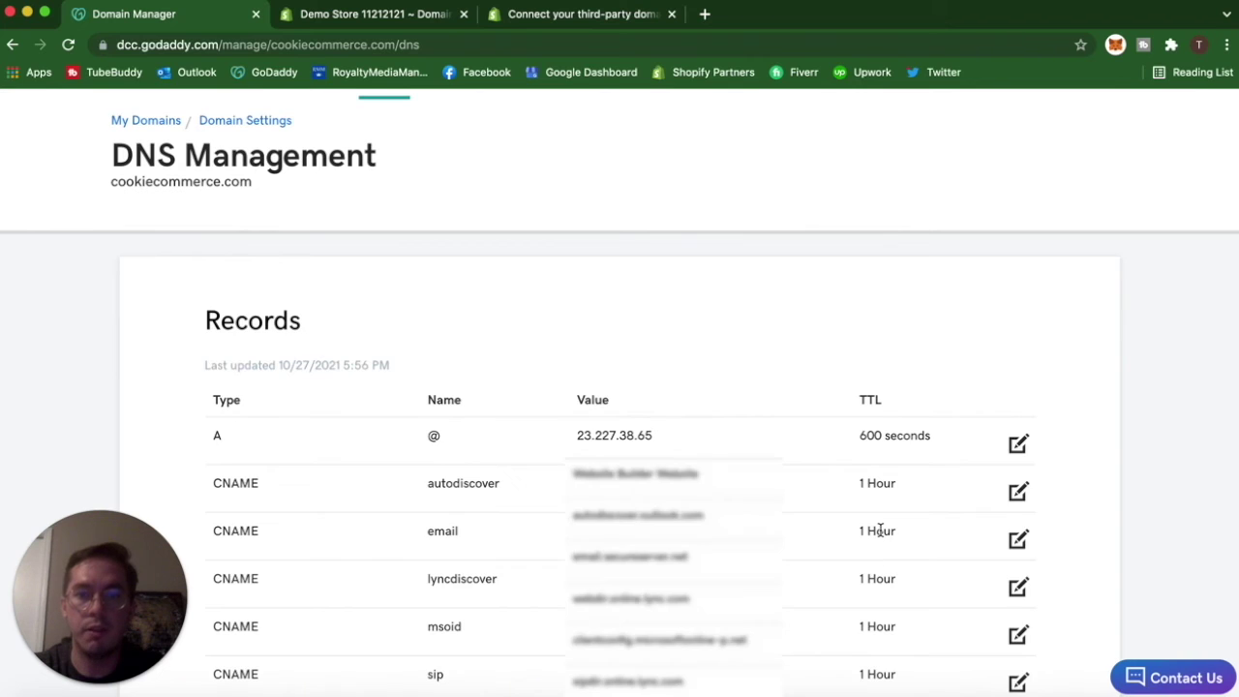
# - Open the www CNAME record of cookiecommerce.com for editing
pyautogui.scroll(-3, 788, 493)
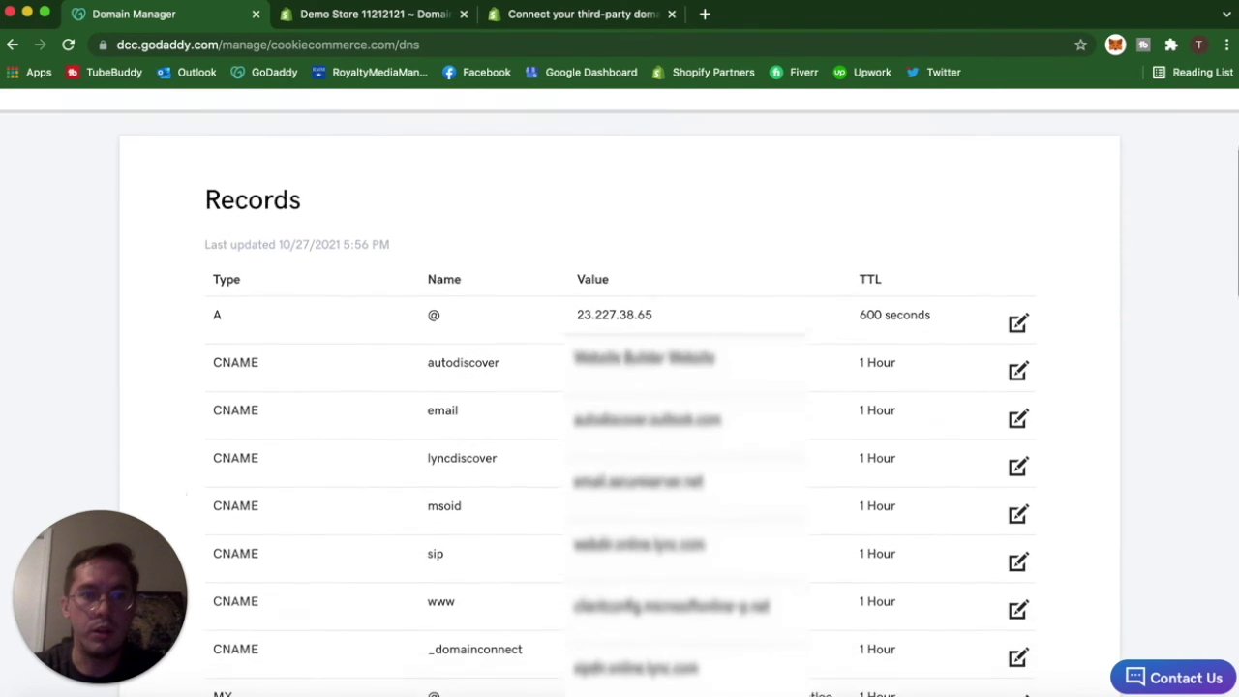
pyautogui.scroll(-2, 619, 388)
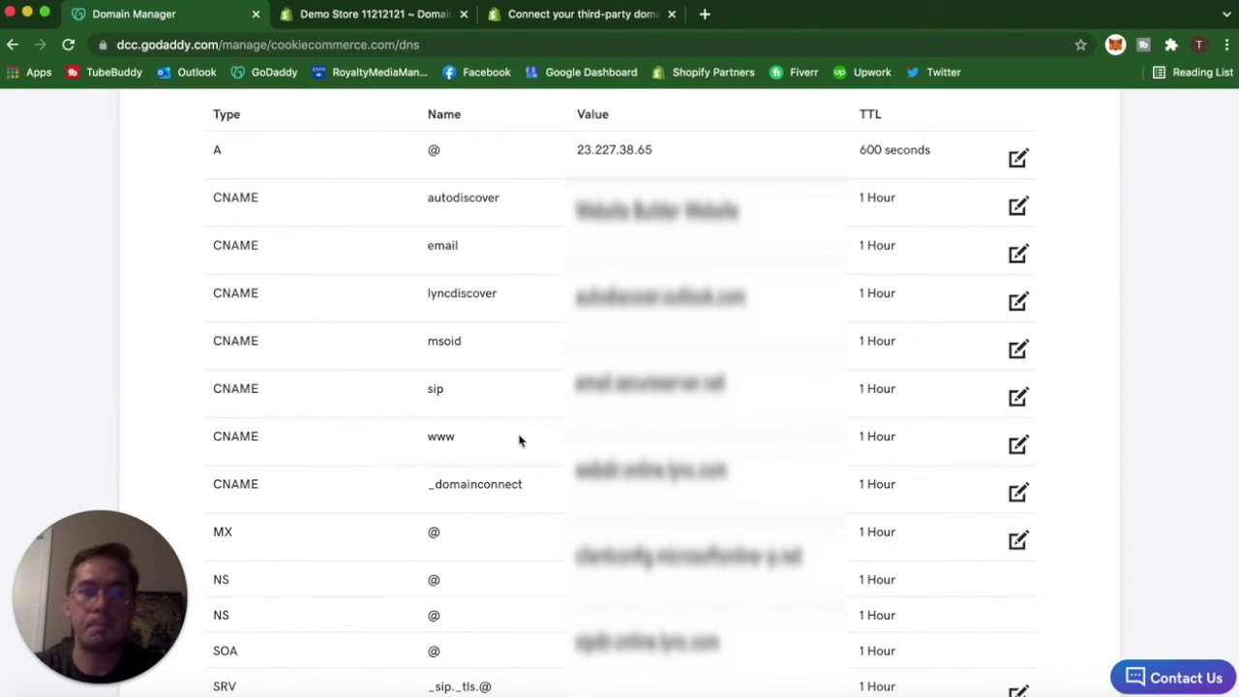
pyautogui.click(1020, 447)
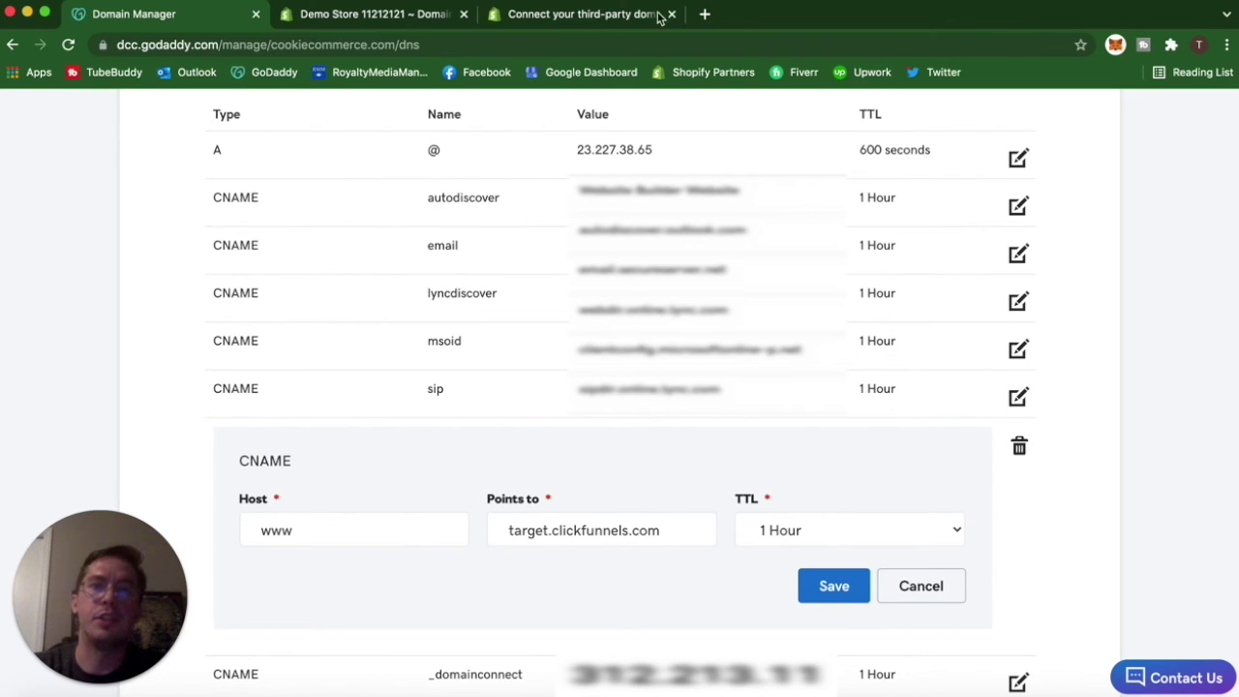
# - Copy the CNAME target shops.myshopify.com from the Shopify help article and return to the Shopify admin
pyautogui.click(600, 15)
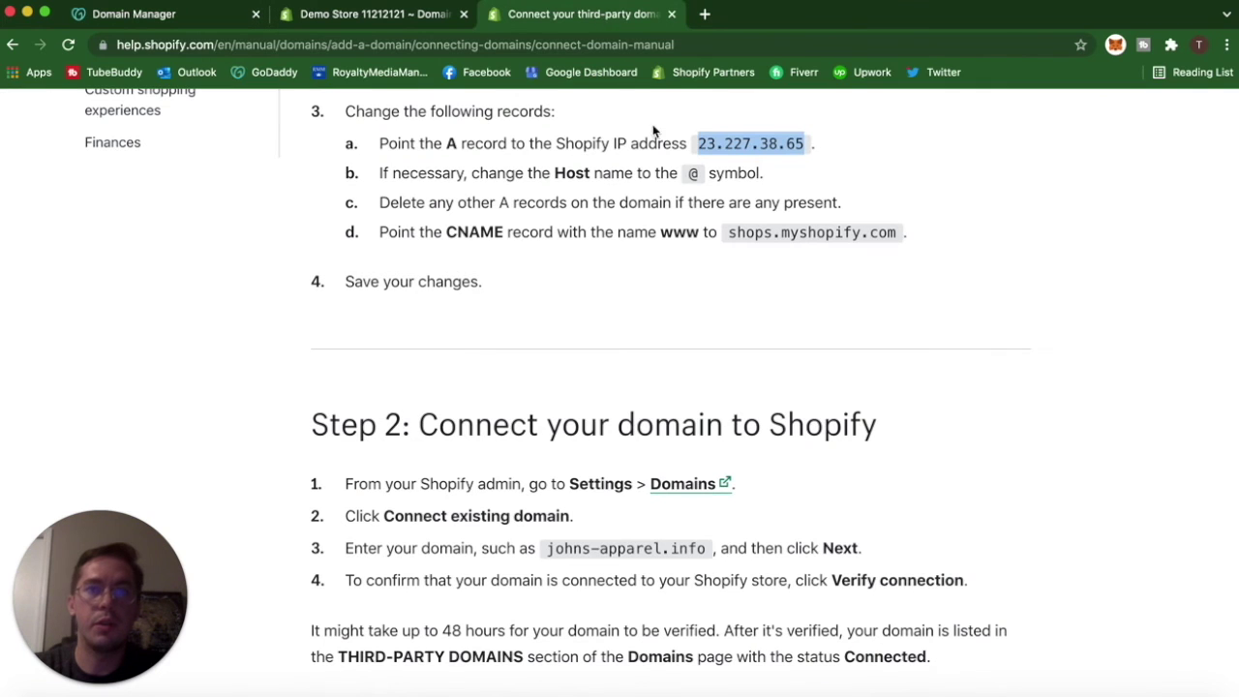
pyautogui.moveTo(729, 234); pyautogui.dragTo(893, 236)
pyautogui.press('super+c')
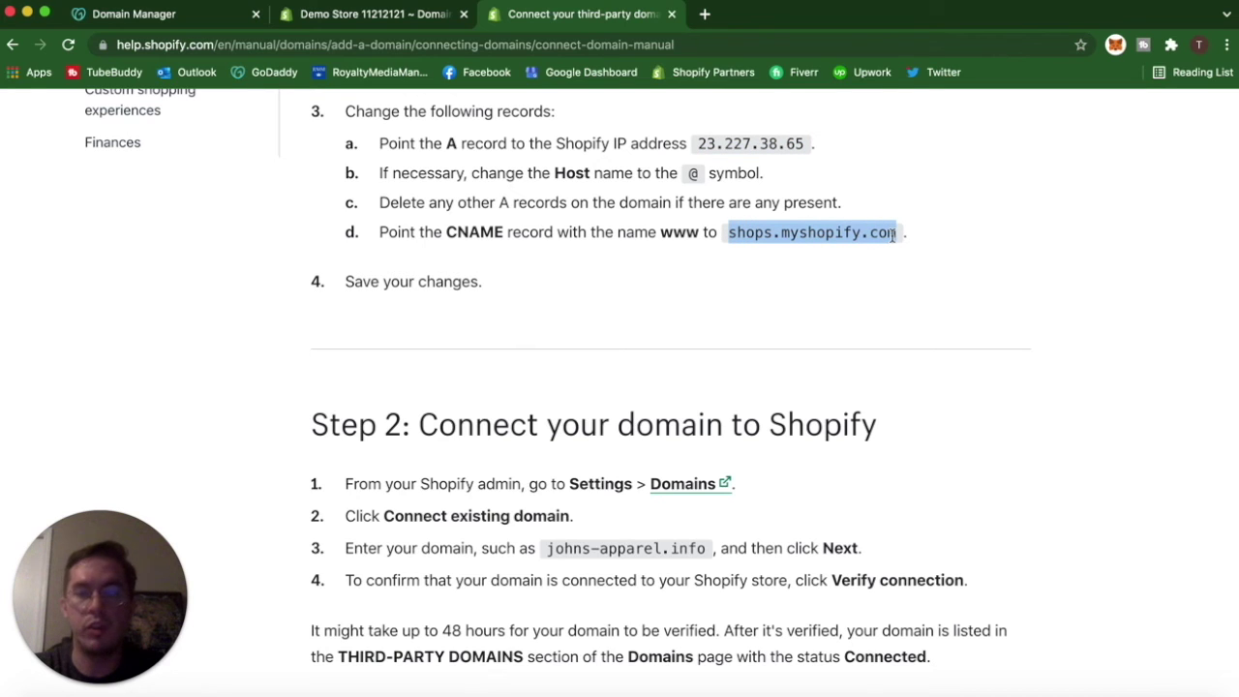
pyautogui.click(359, 16)
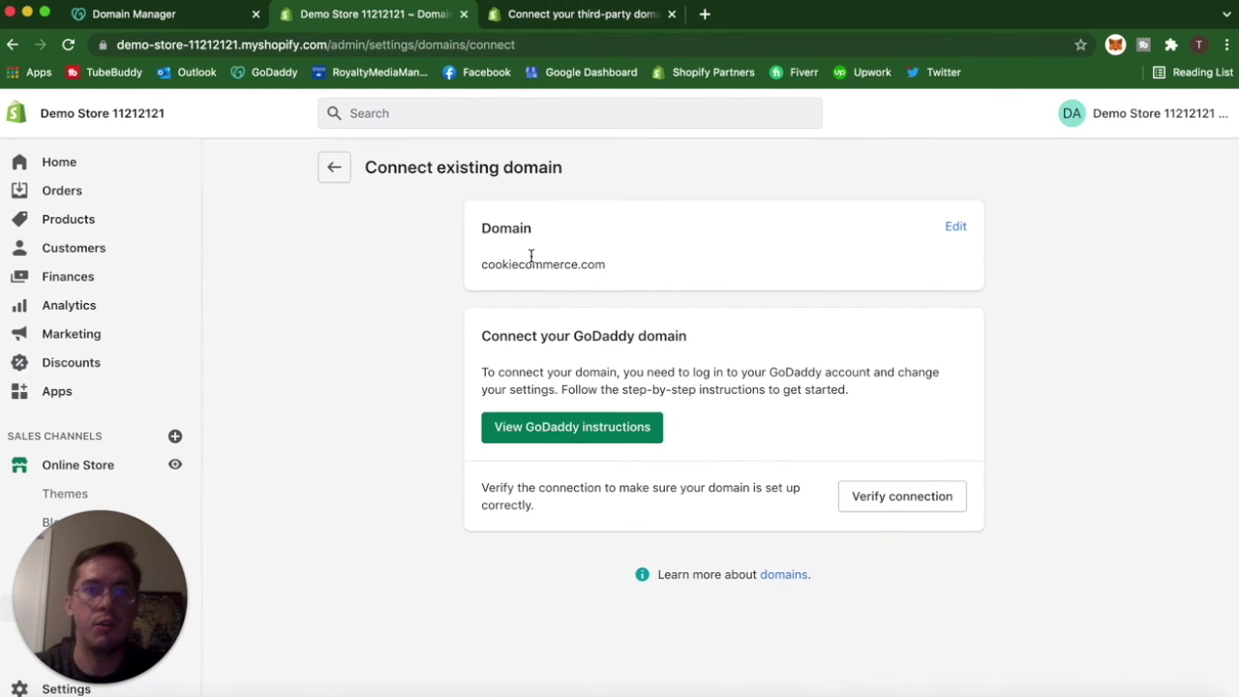
# - In GoDaddy's DNS records for cookiecommerce.com, point the www CNAME record to shops.myshopify.com and save it
pyautogui.click(208, 17)
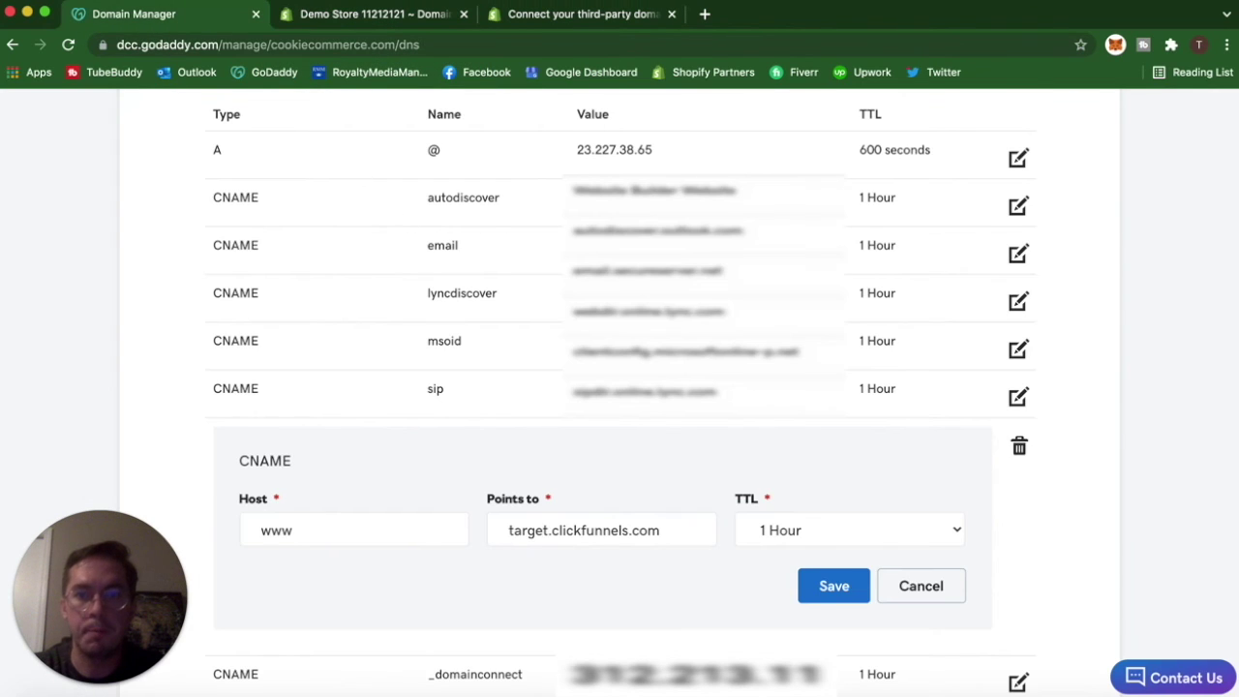
pyautogui.moveTo(678, 532); pyautogui.dragTo(474, 539)
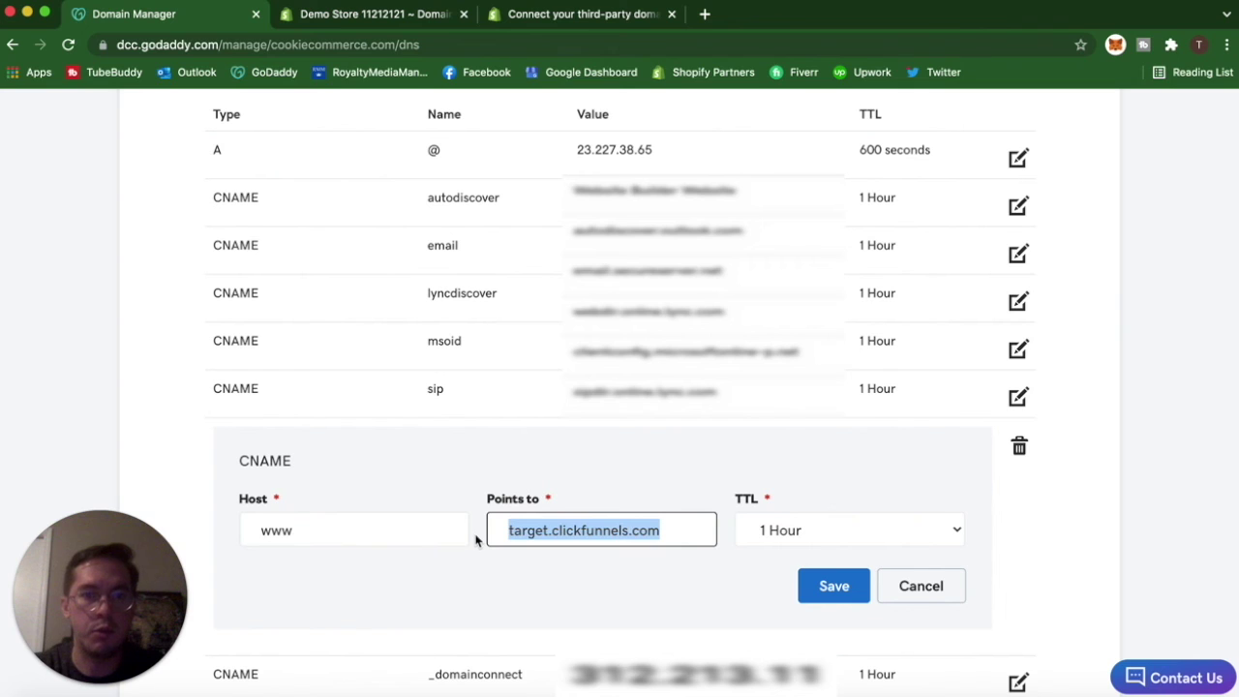
pyautogui.press('super+v')
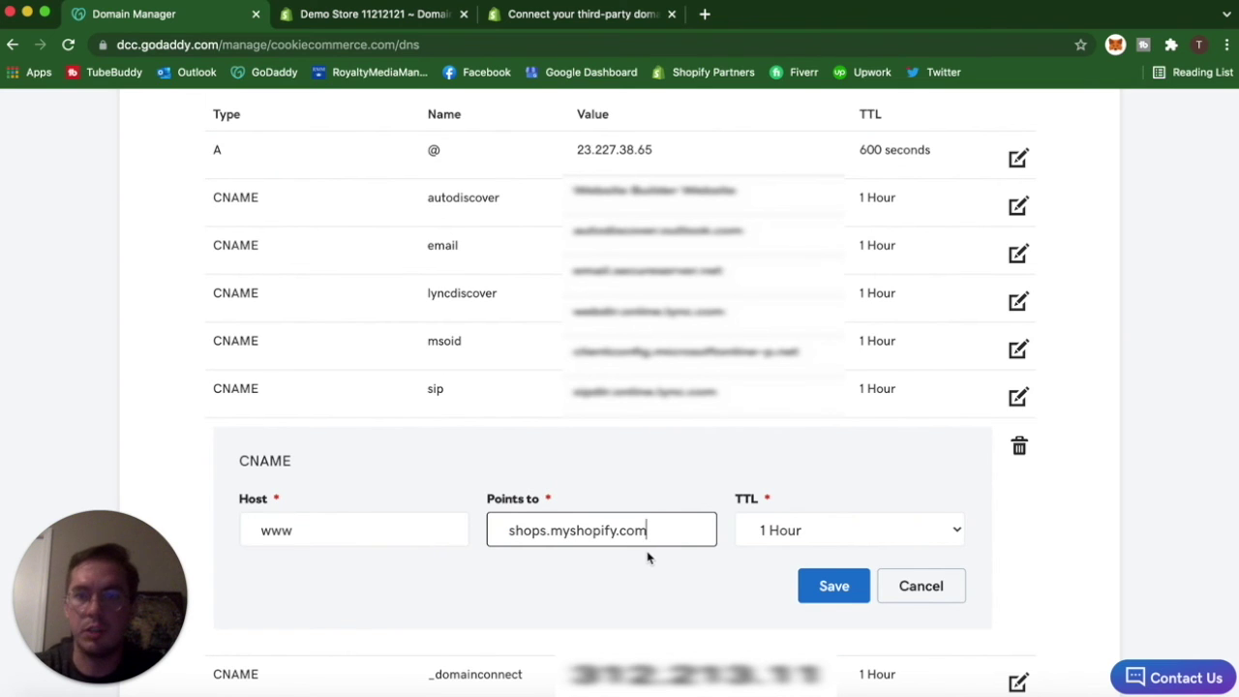
pyautogui.click(836, 590)
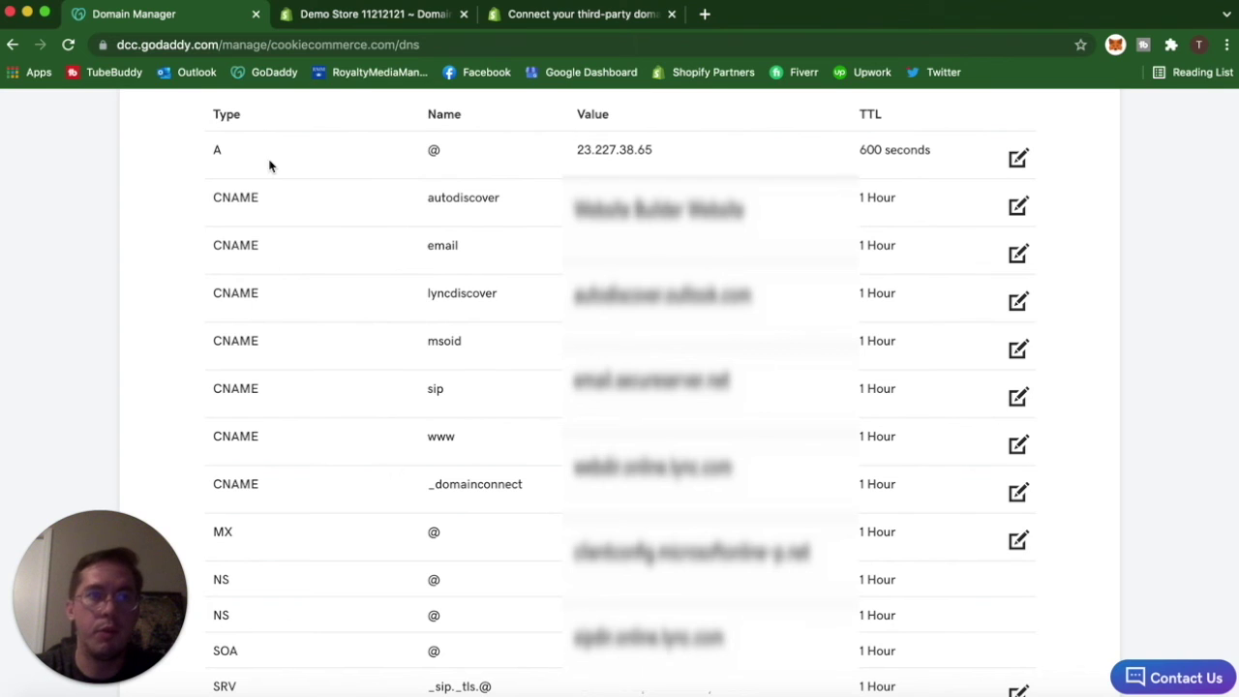
# - Return to the Shopify admin, verify the connection of cookiecommerce.com, and review the domain's status
pyautogui.click(323, 23)
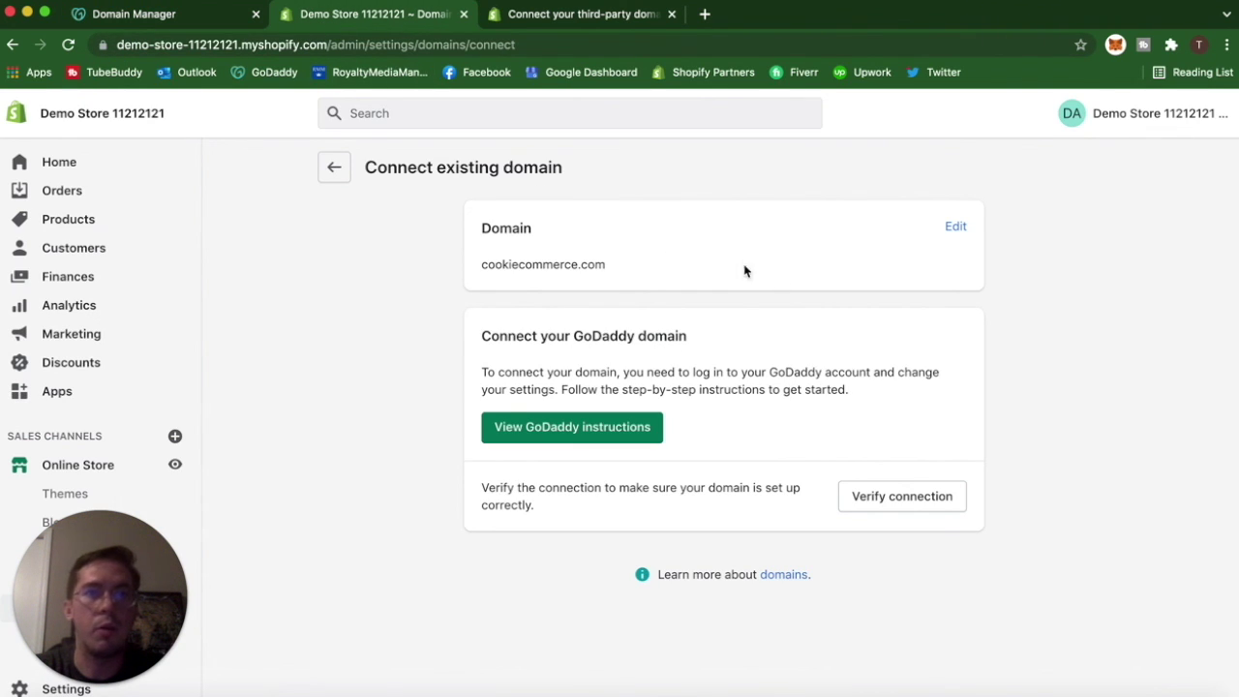
pyautogui.click(903, 496)
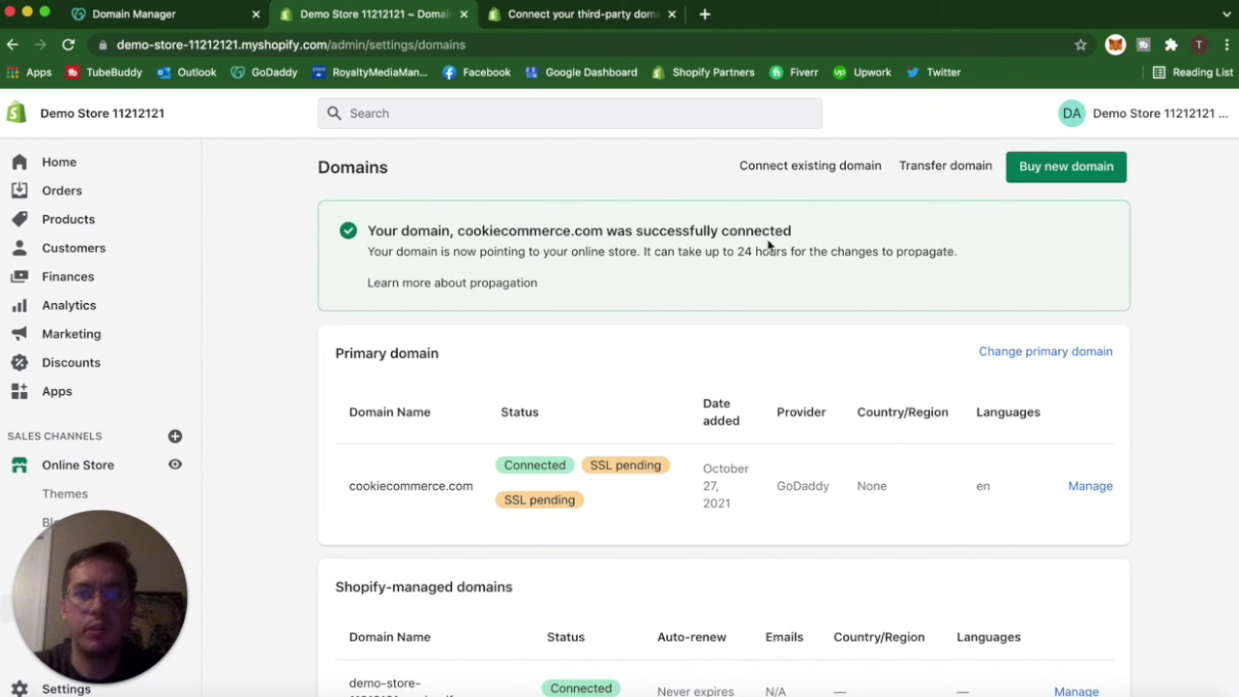
pyautogui.scroll(-3, 817, 291)
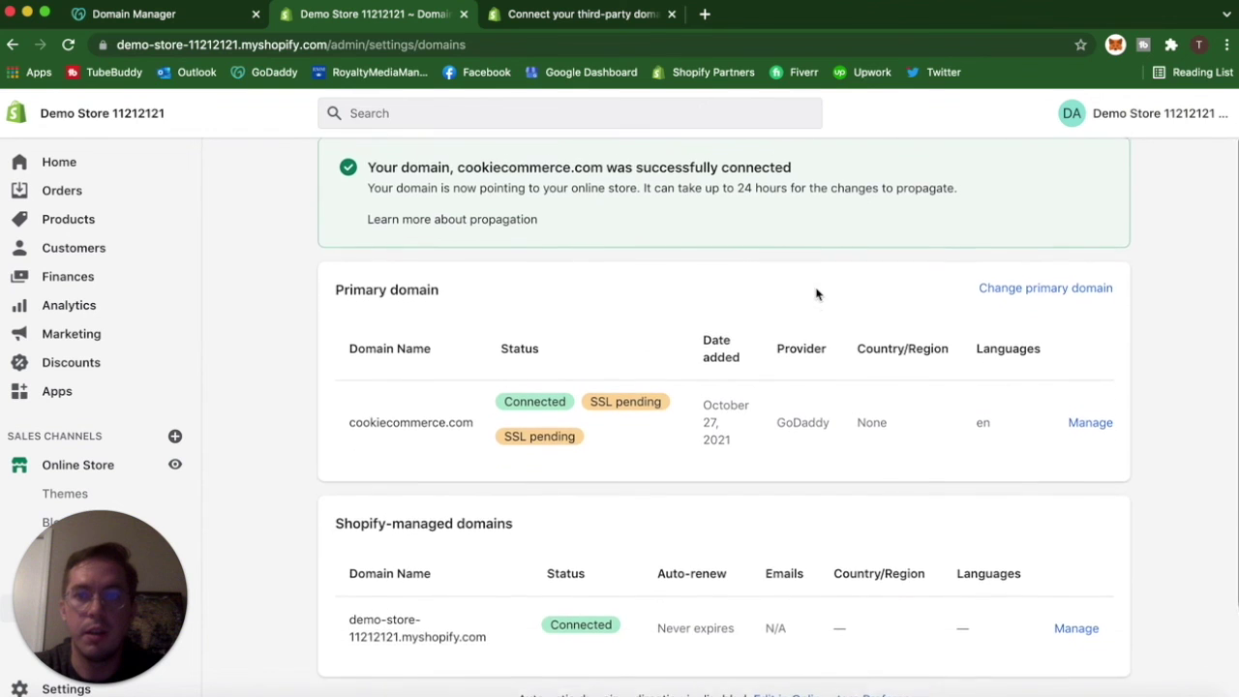
pyautogui.scroll(3, 816, 293)
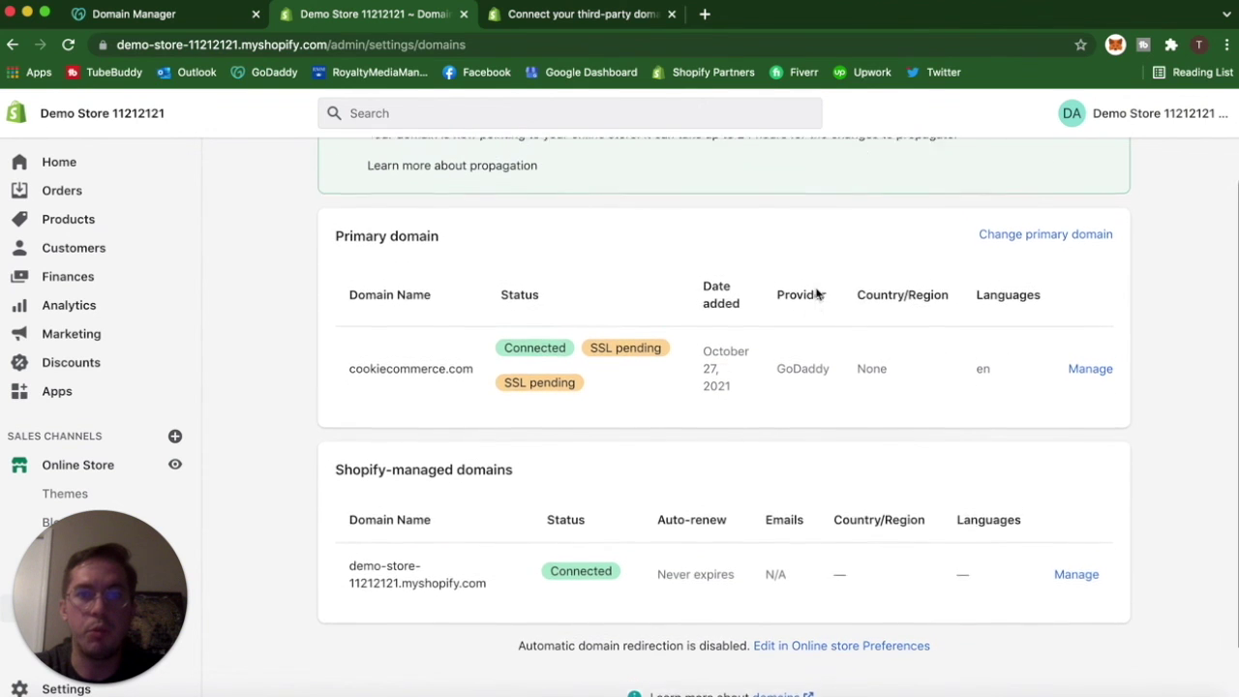